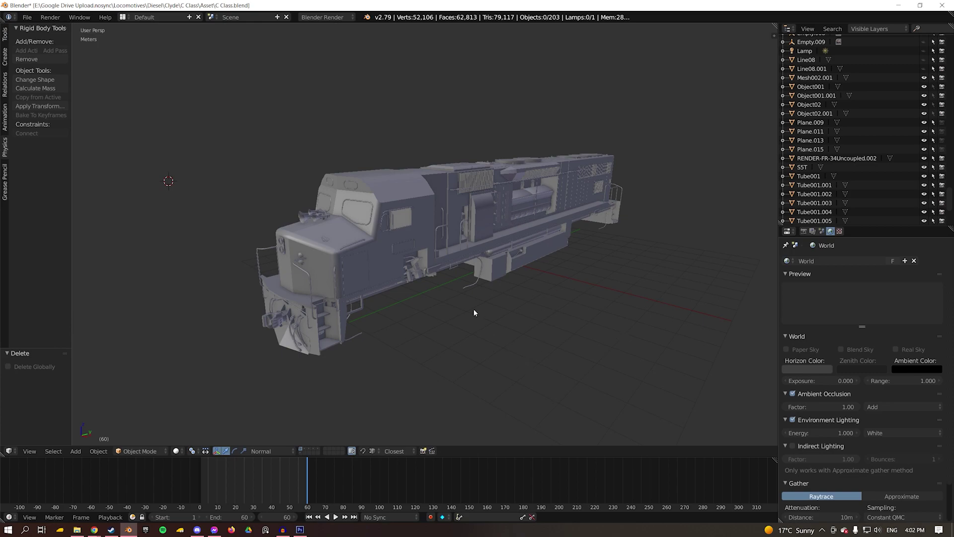
- Bring Photoshop, with the main.psd texture sheet, to the front
click(300, 530)
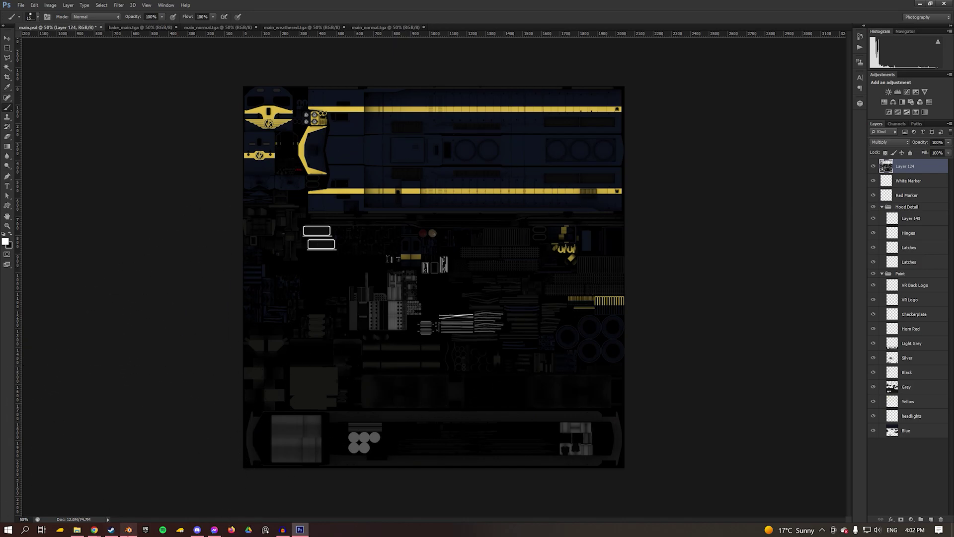
- Return to Photoshop by way of Blender and display the bake_main.tga document
click(128, 530)
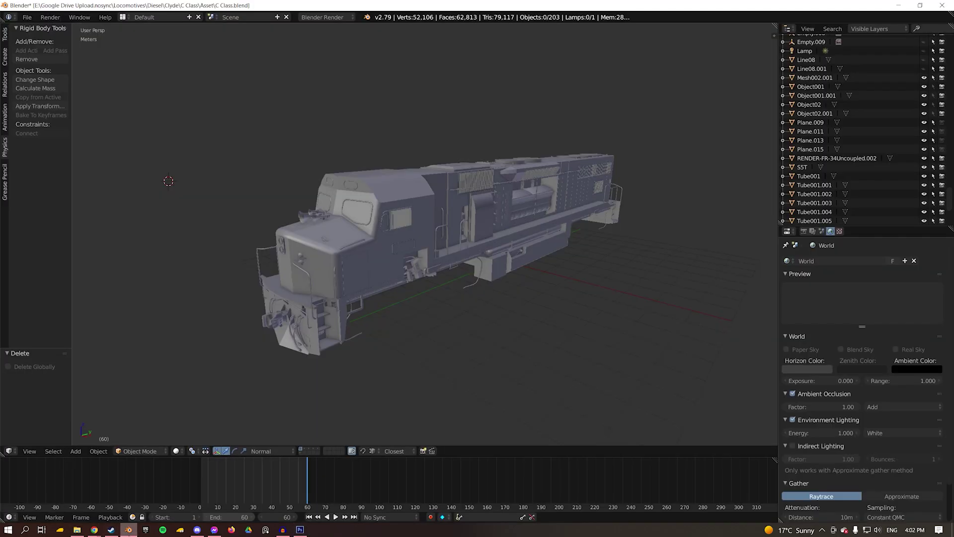
click(300, 530)
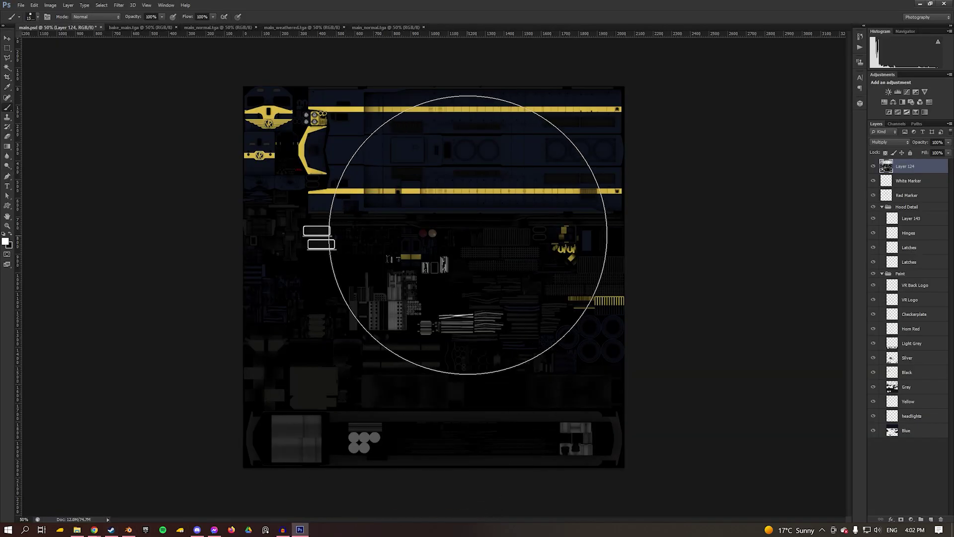
click(123, 28)
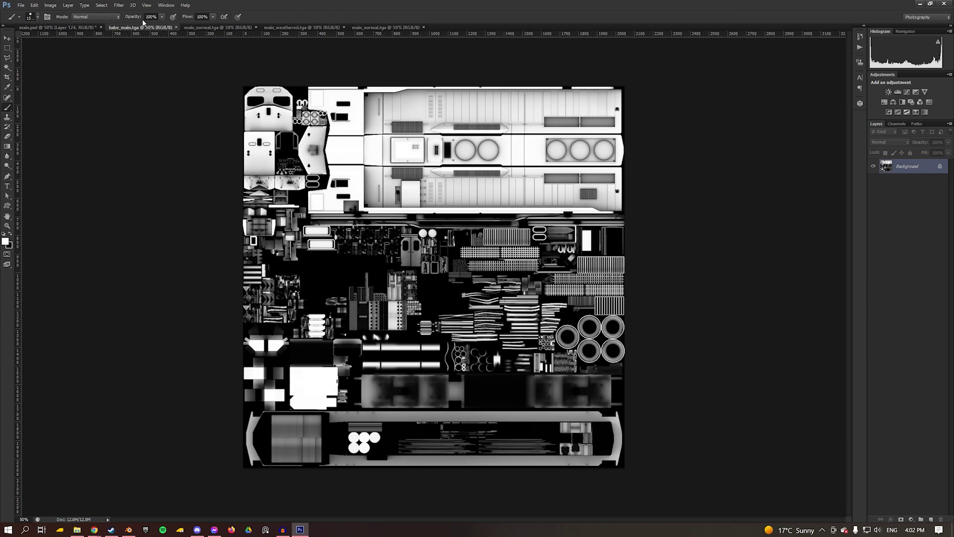
- Convert the bake background to Layer 0 in Multiply mode, with a new Layer 1 beneath it
double_click(913, 171)
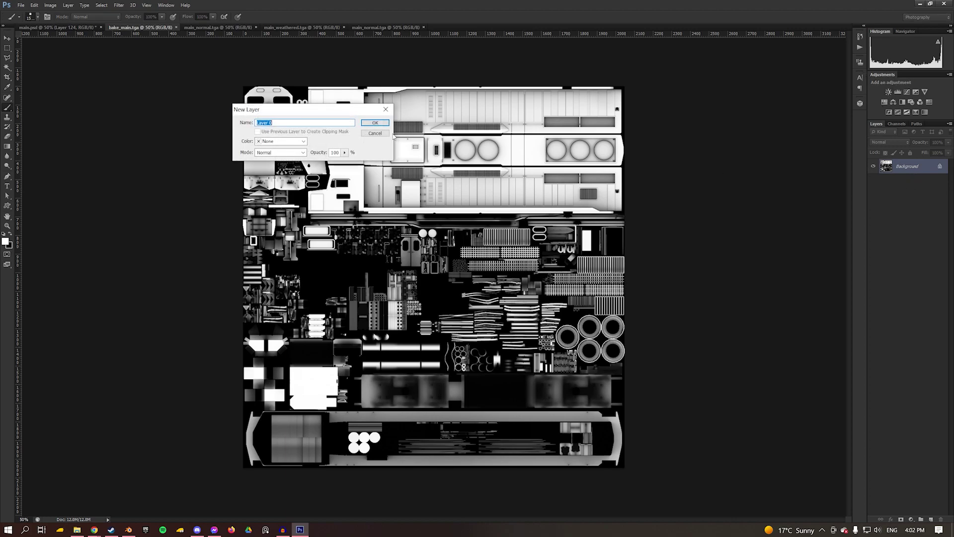
click(375, 125)
click(890, 142)
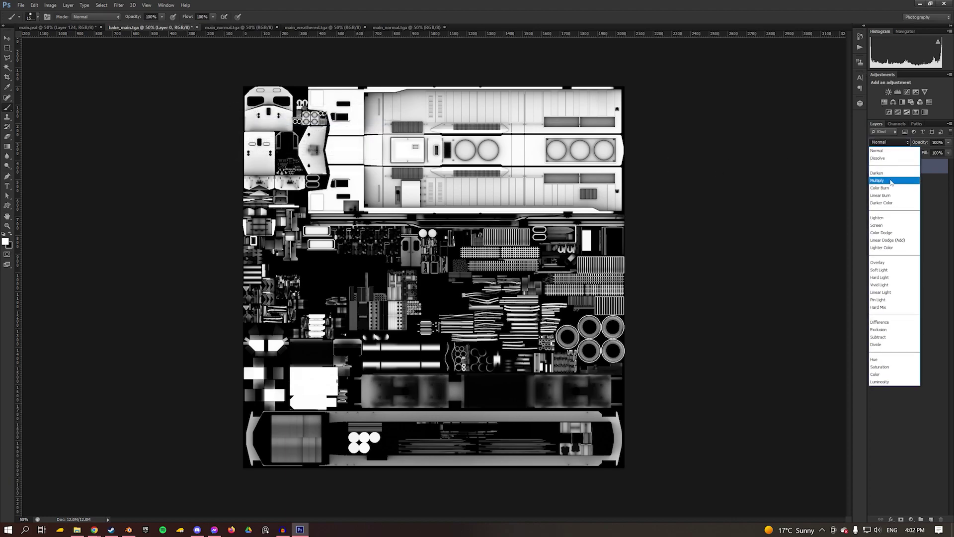
click(878, 180)
click(931, 519)
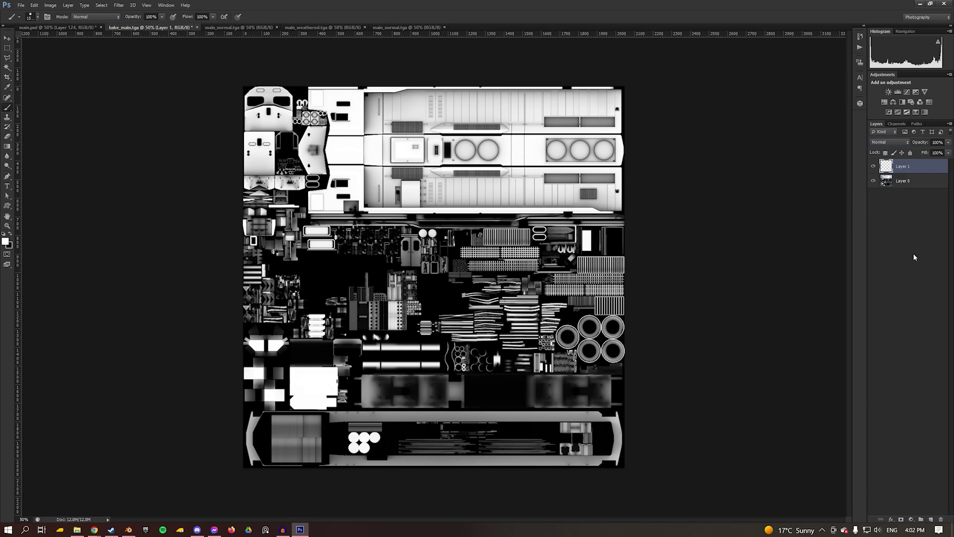
drag(899, 168, 895, 196)
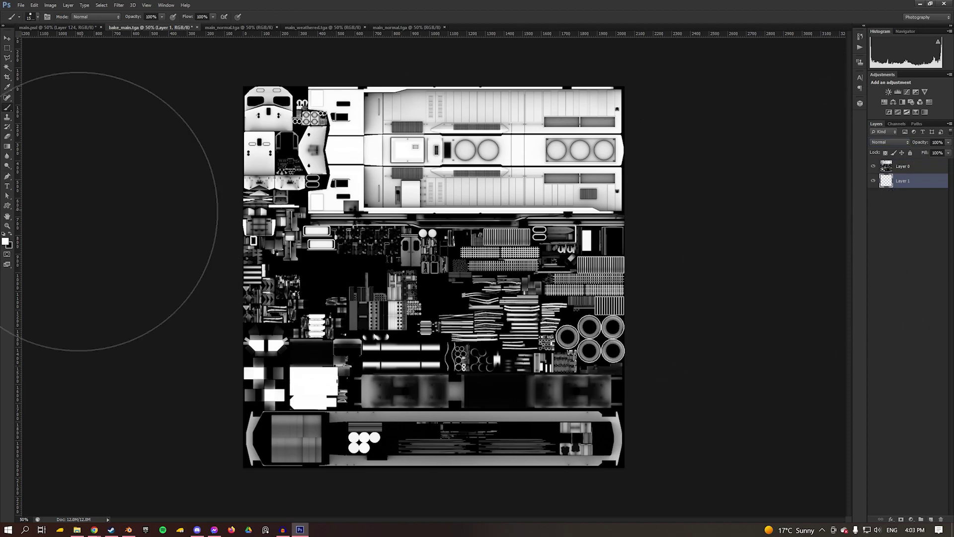
- Paint Layer 1 solid pure red (255) with a large brush, then return to main.psd
click(5, 242)
text(255)
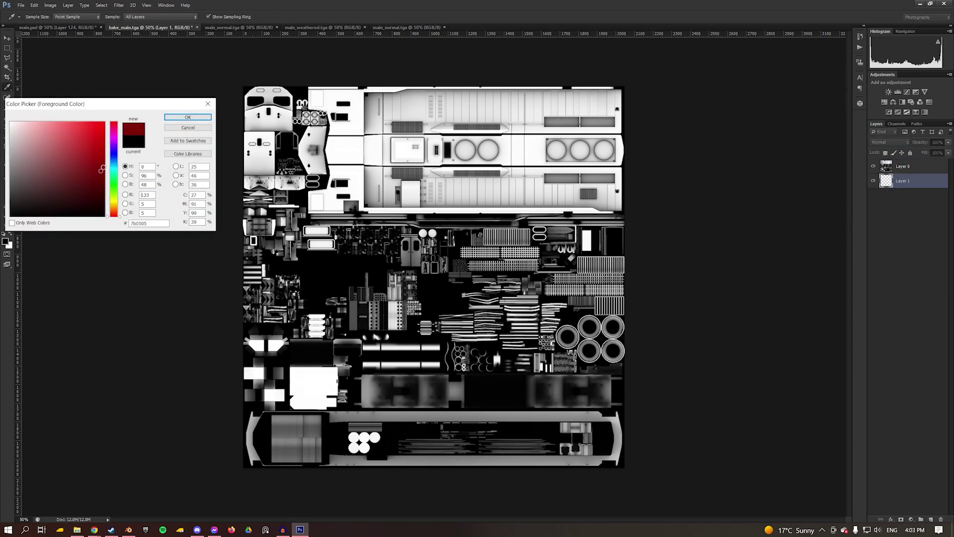
click(191, 117)
key(b)
mouse_move(611, 139)
mouse_down()
mouse_move(468, 159)
mouse_move(192, 127)
mouse_move(467, 478)
mouse_move(228, 341)
mouse_move(391, 354)
mouse_up()
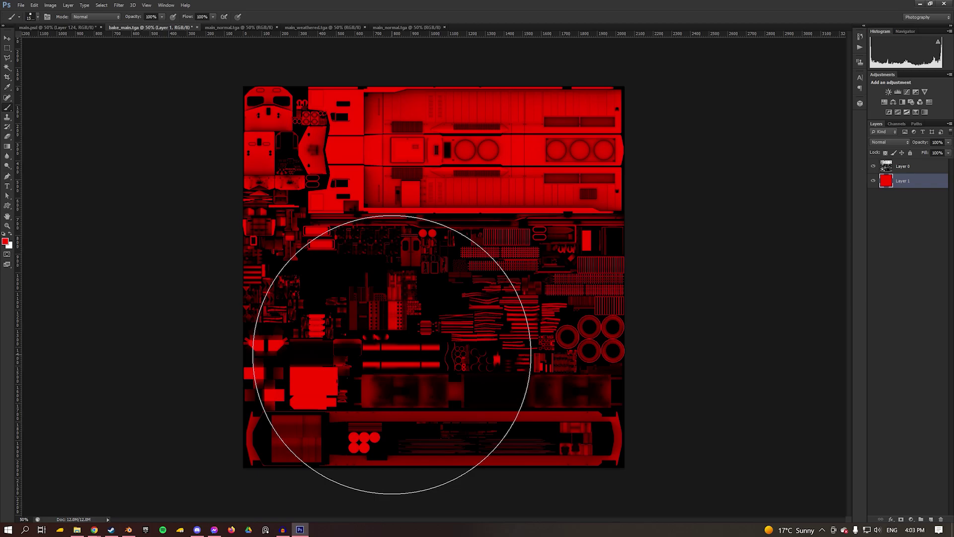
key(ctrl+shift+Tab)
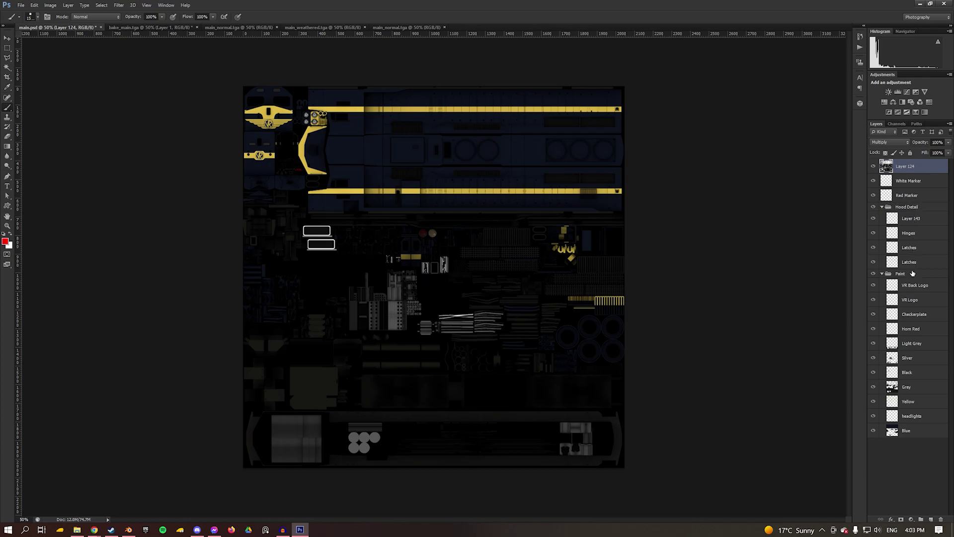
- Select the White Marker layer and toggle the Blue layer's visibility off and back on
click(907, 183)
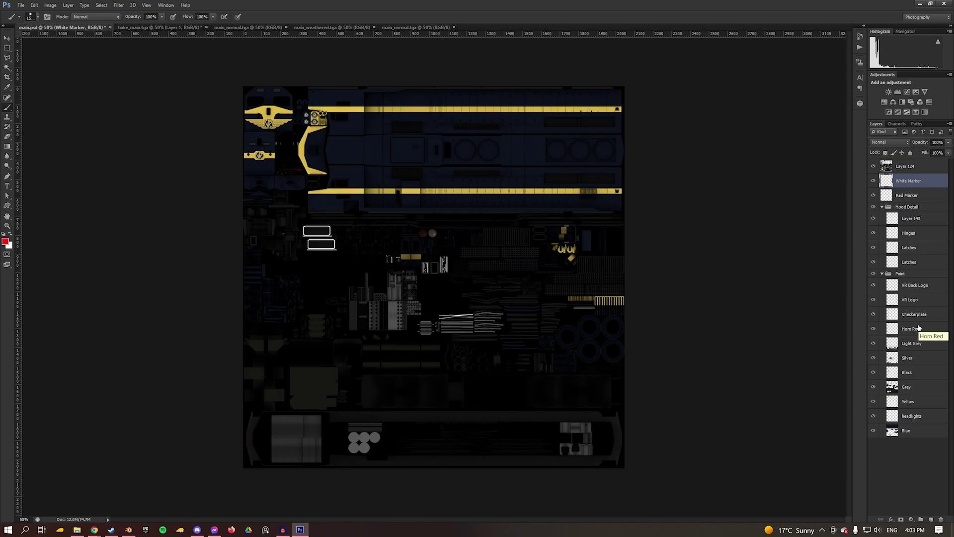
click(874, 431)
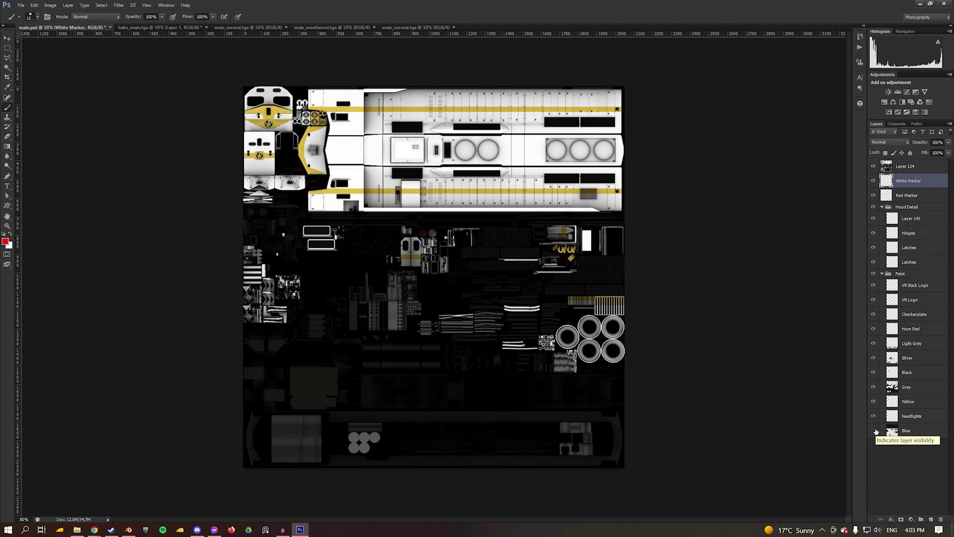
click(874, 431)
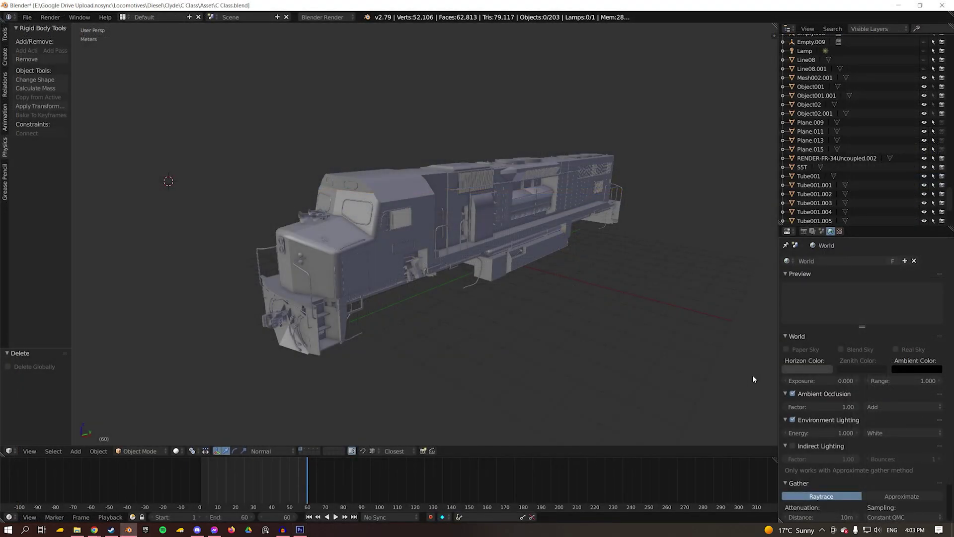
- Select the locomotive body Box049.001 and give it a new material named main.m.tbumpenv
right_click(422, 182)
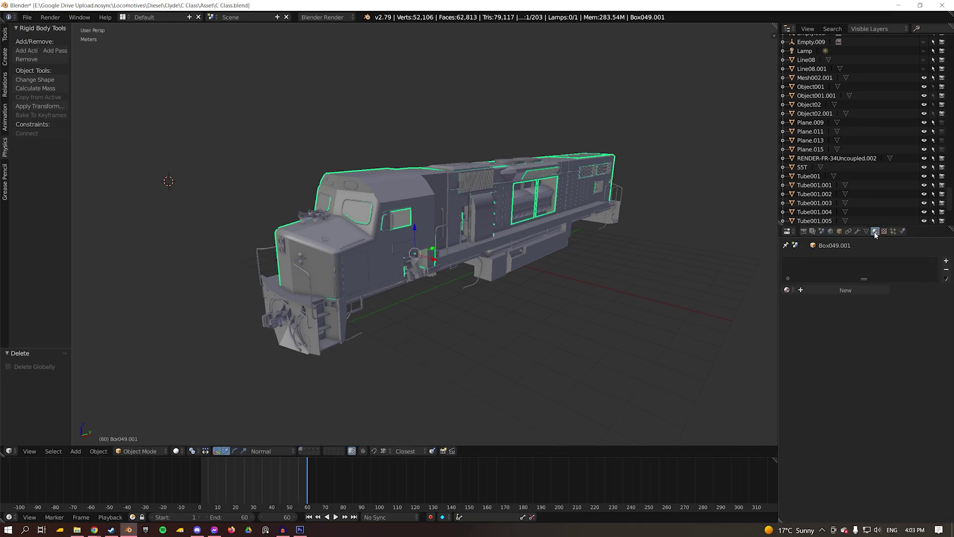
click(857, 288)
double_click(821, 263)
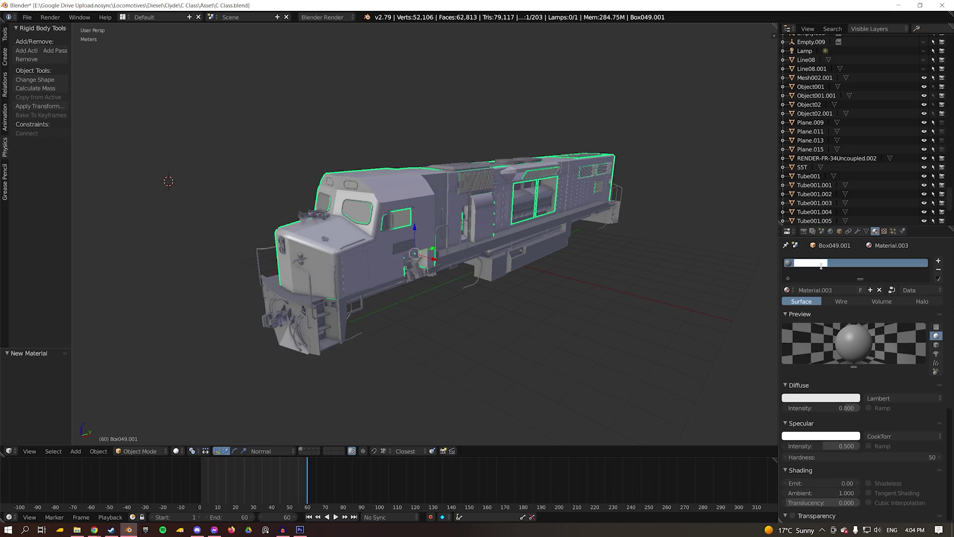
text(,ao)
text(ain)
text(.m.tbumpenv)
key(Return)
- Set the material's diffuse colour to pure white and diffuse intensity to 1.000
click(822, 397)
click(848, 398)
drag(857, 313, 857, 281)
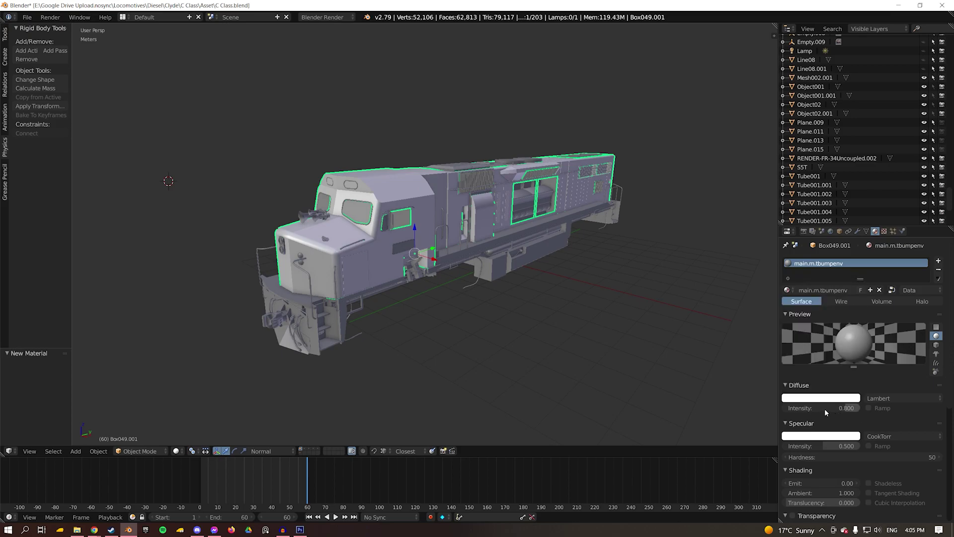
drag(825, 408, 863, 406)
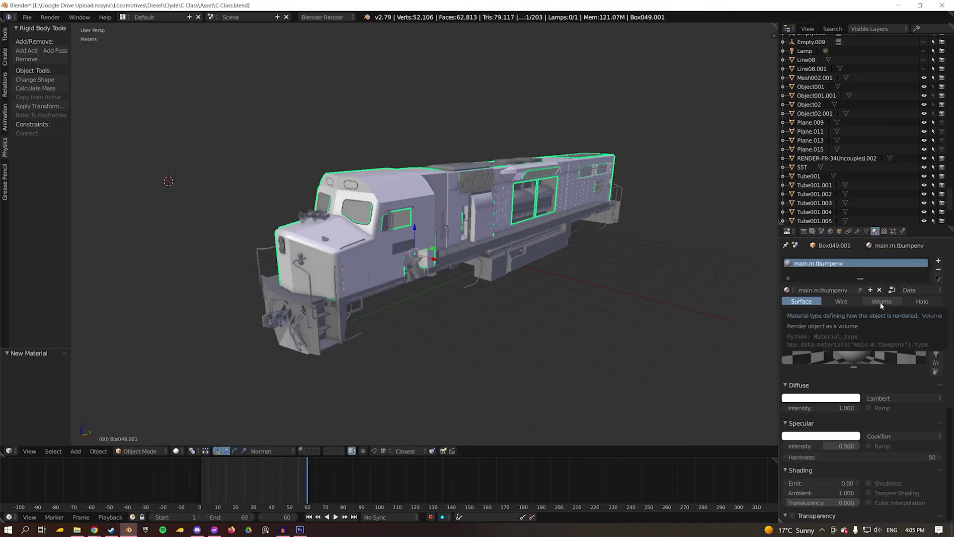
- Add a texture named 'diffuse' to main.m.tbumpenv and rename the second texture slot to normal
click(883, 232)
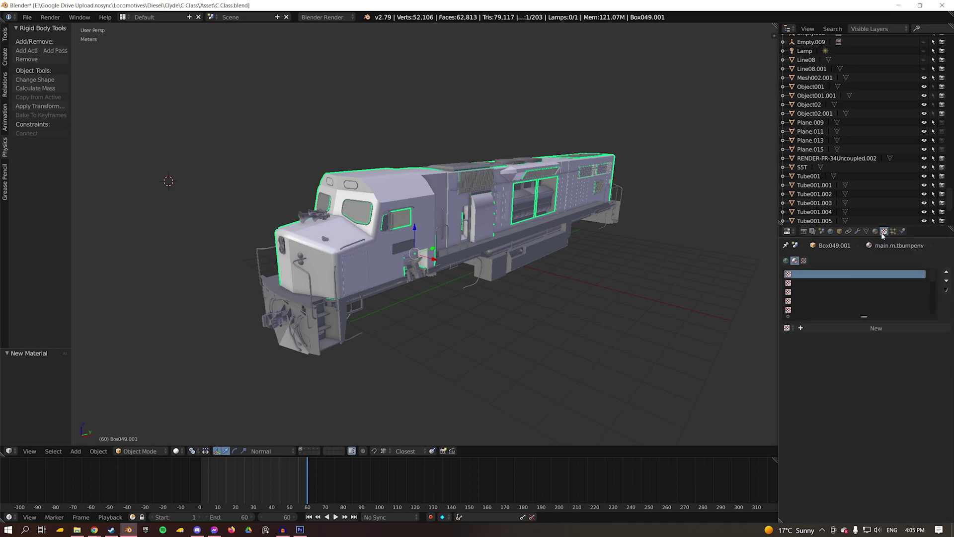
click(867, 326)
double_click(825, 274)
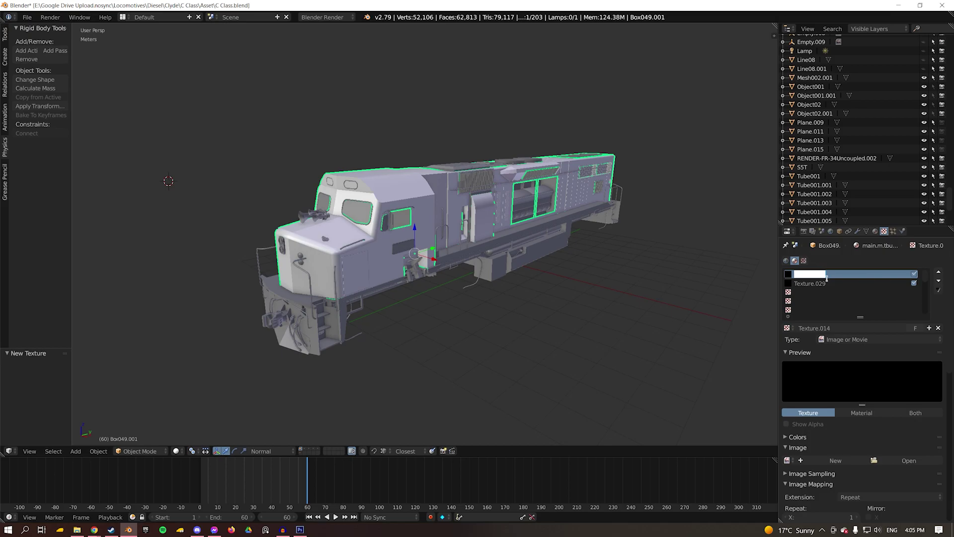
text(diffuse)
key(Return)
double_click(827, 283)
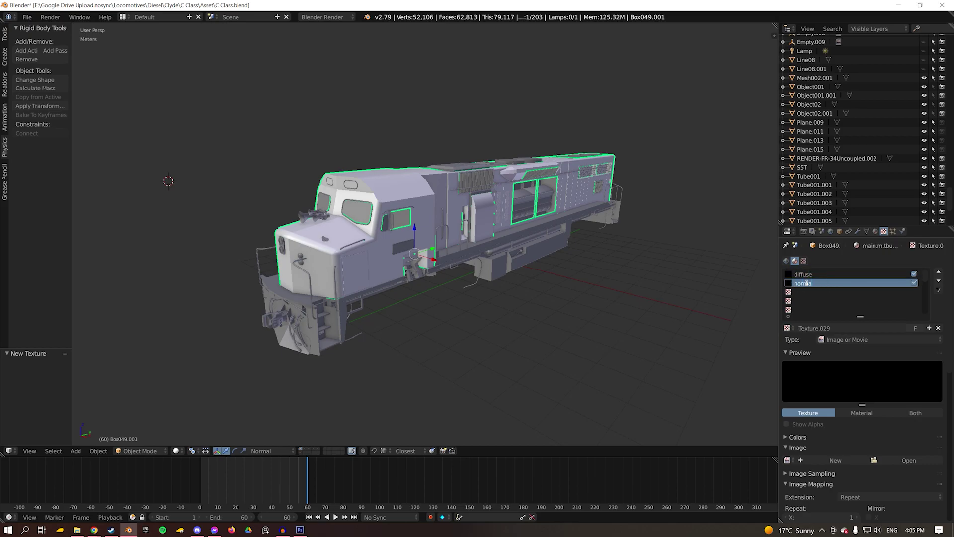
key(alt+Tab)
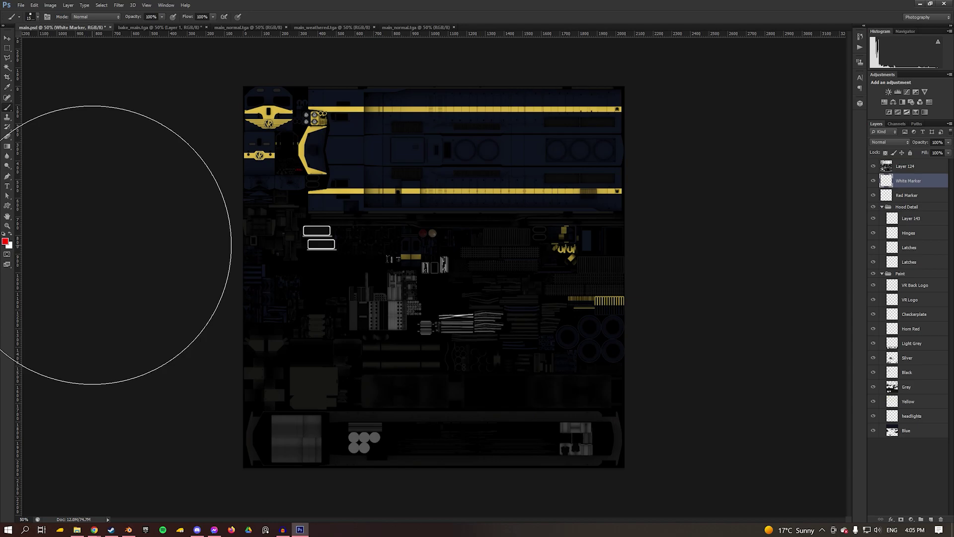
- Open the main_normal.tga normal map and zoom in to 200% on its rivet details
click(248, 27)
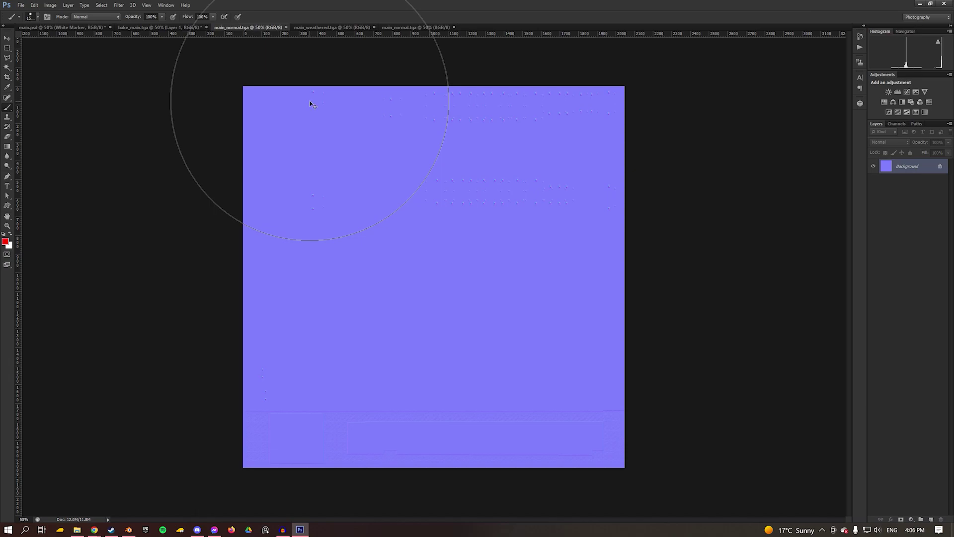
alt+scroll(311, 101, up, 2)
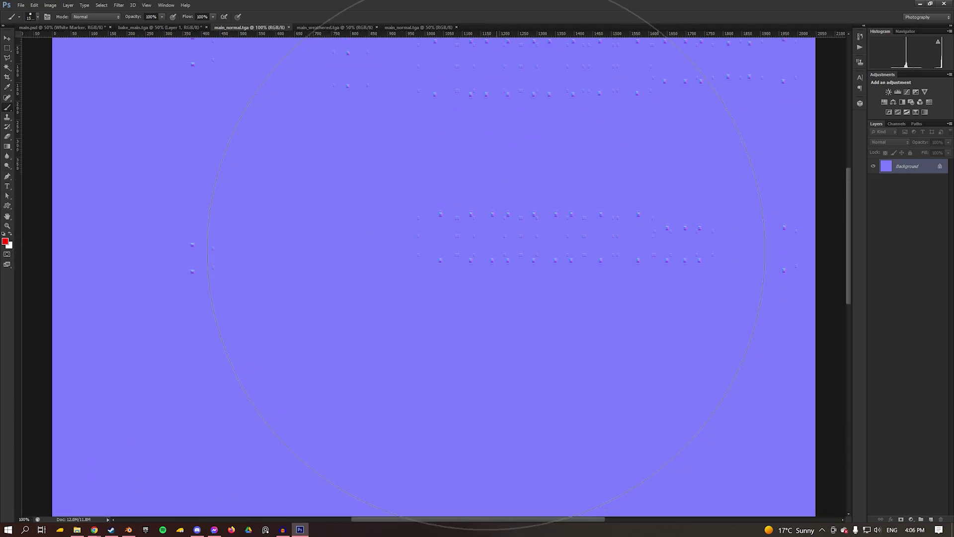
alt+scroll(485, 249, up, 2)
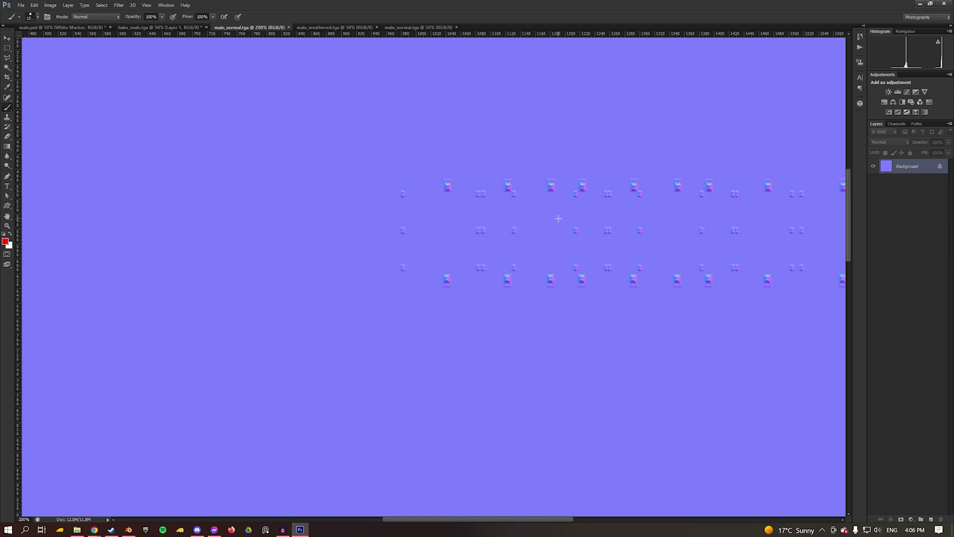
- View main_normal.tga's Alpha 1 channel alone, zoomed out to fit, then switch to main.psd
click(897, 124)
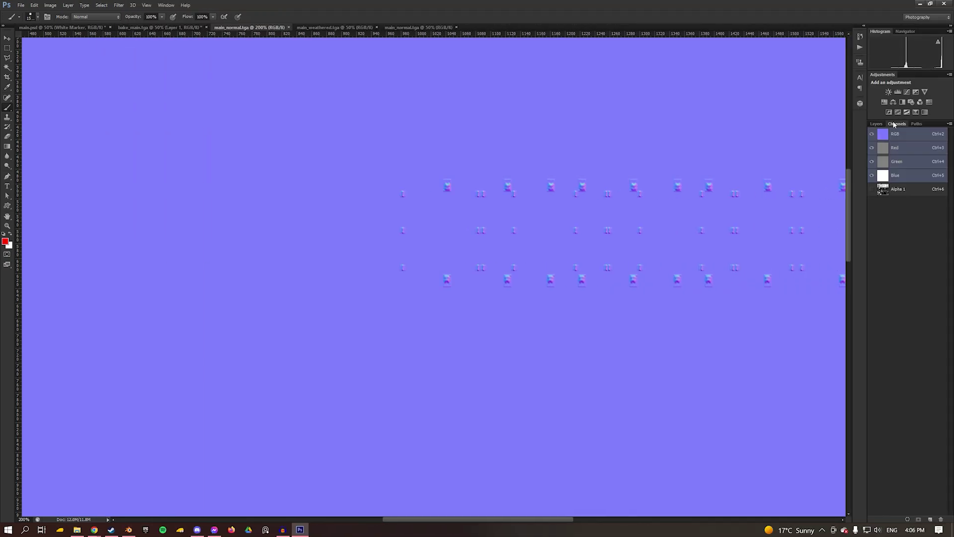
click(898, 191)
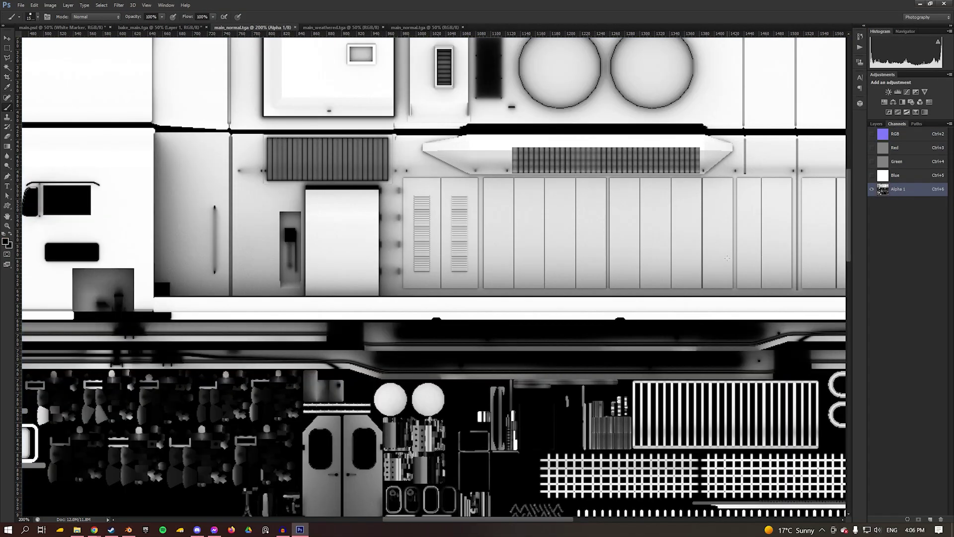
alt+scroll(727, 258, down, 2)
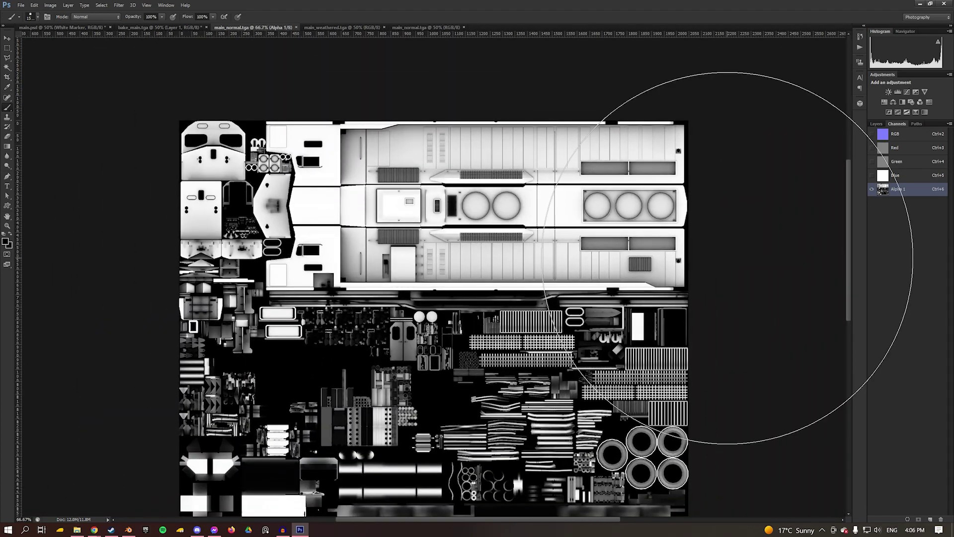
scroll(438, 185, down, 3)
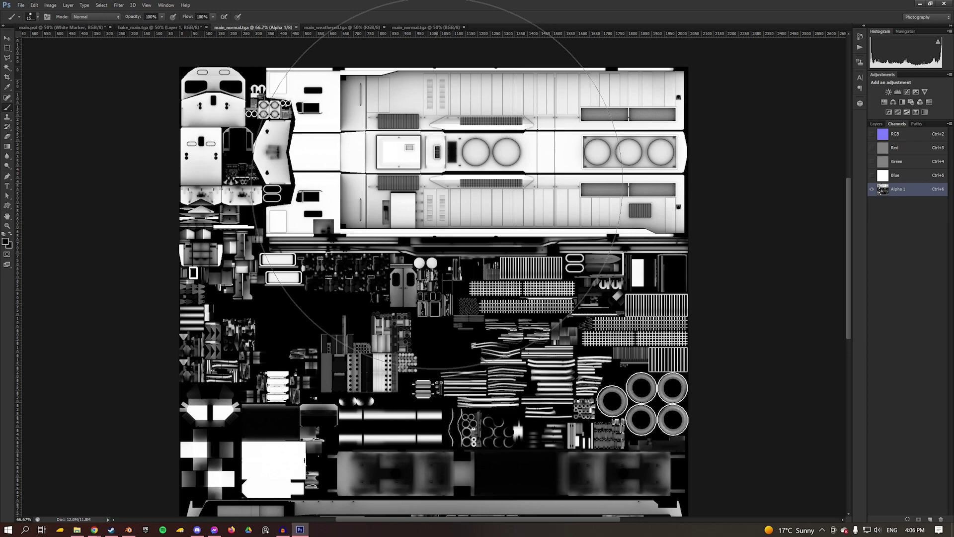
key(ctrl+shift+Tab)
key(ctrl+shift+Tab)
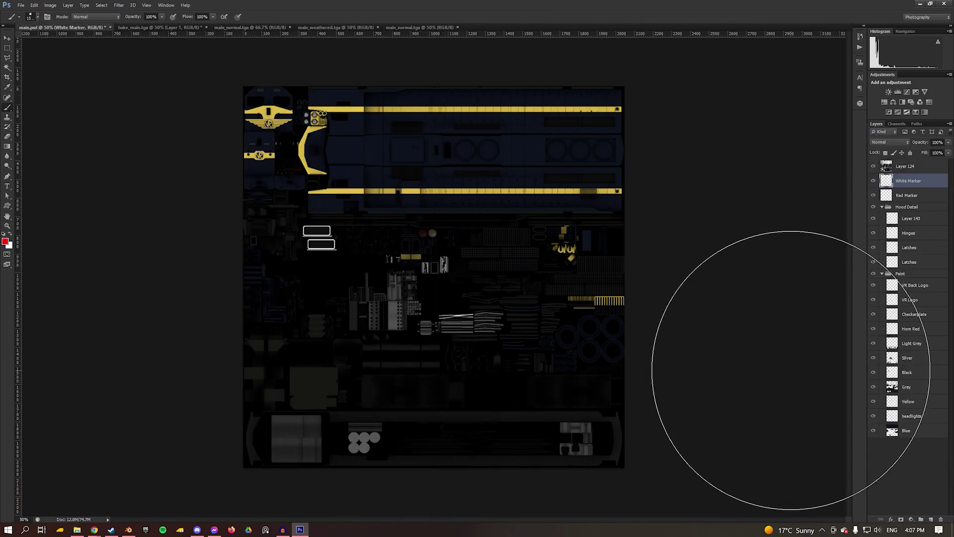
- Display main.psd's Alpha 1 channel on its own from the Channels panel
click(897, 124)
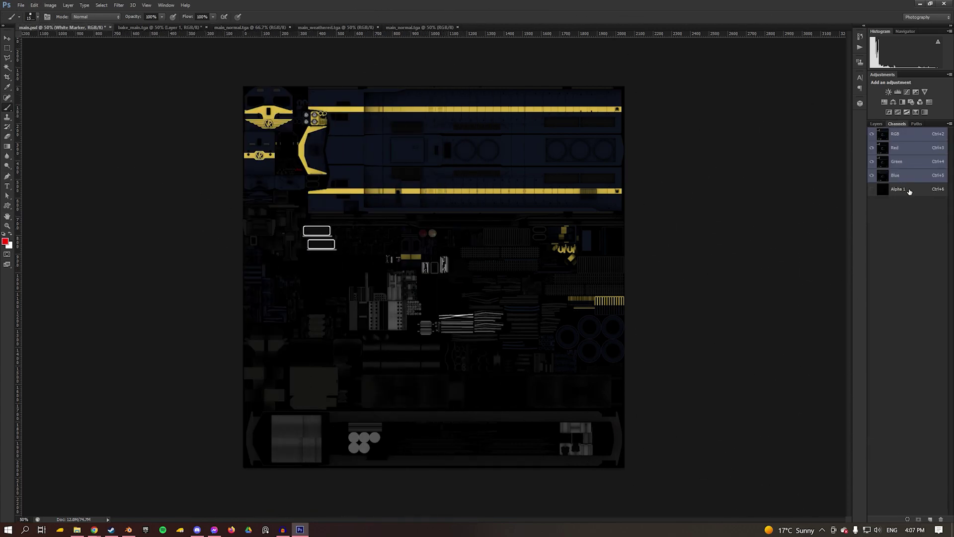
click(908, 190)
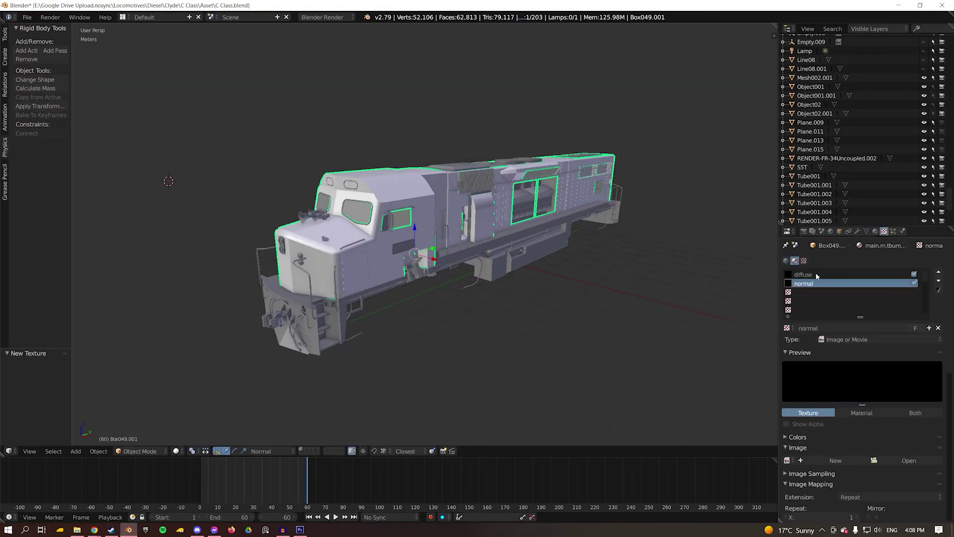
- Load main.tga as the image for the diffuse texture slot
click(842, 274)
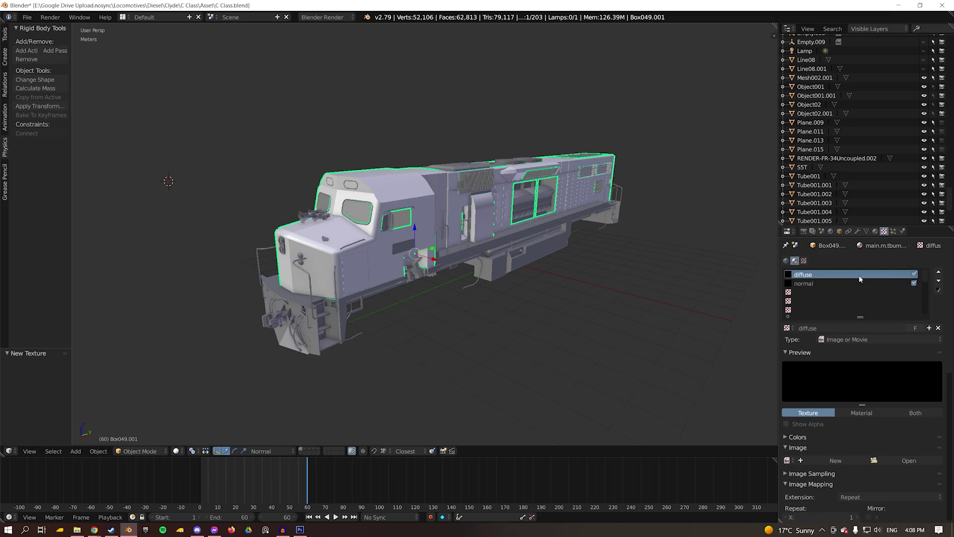
click(902, 460)
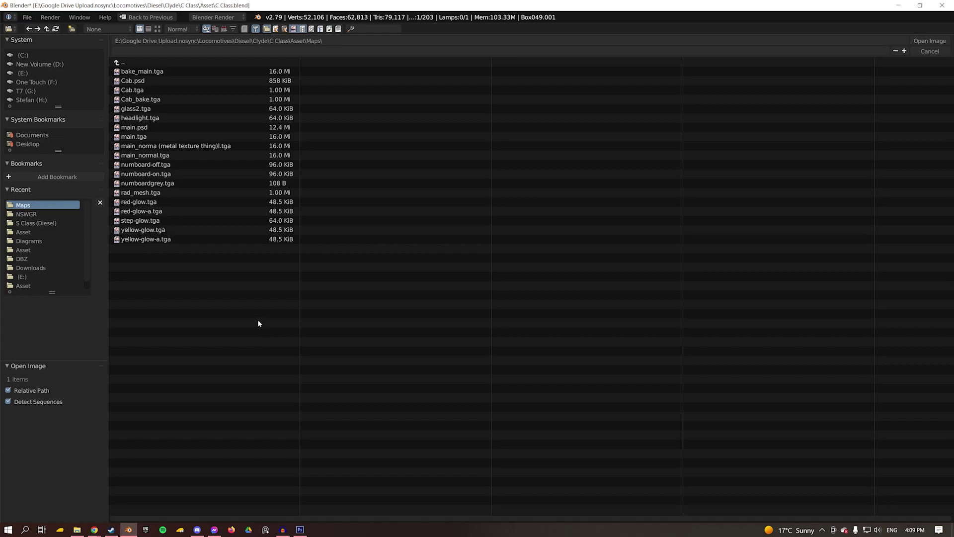
double_click(182, 142)
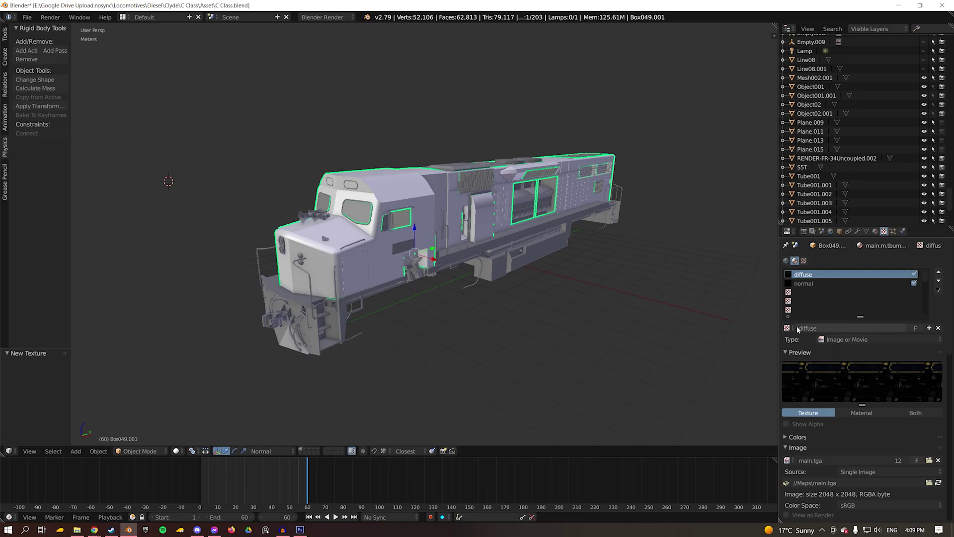
scroll(797, 330, down, 1)
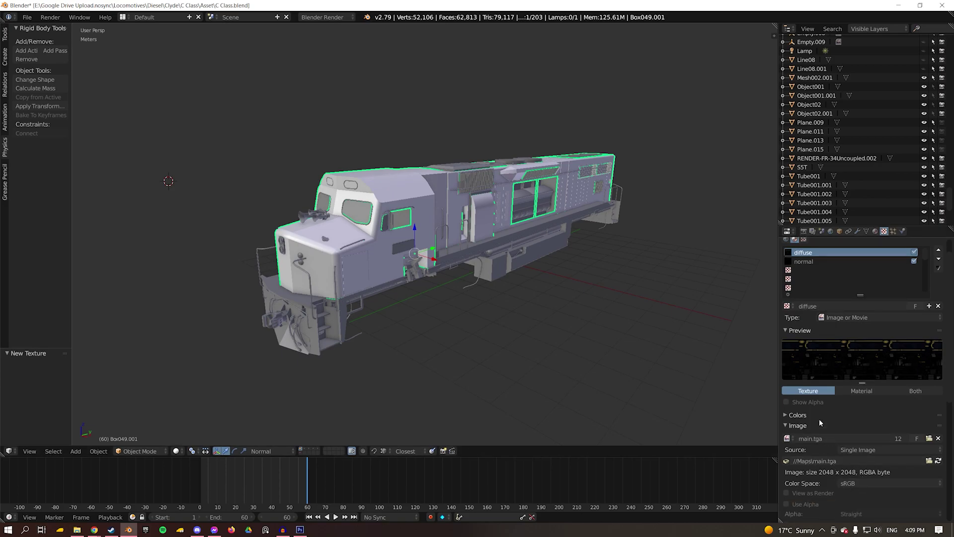
scroll(818, 408, down, 3)
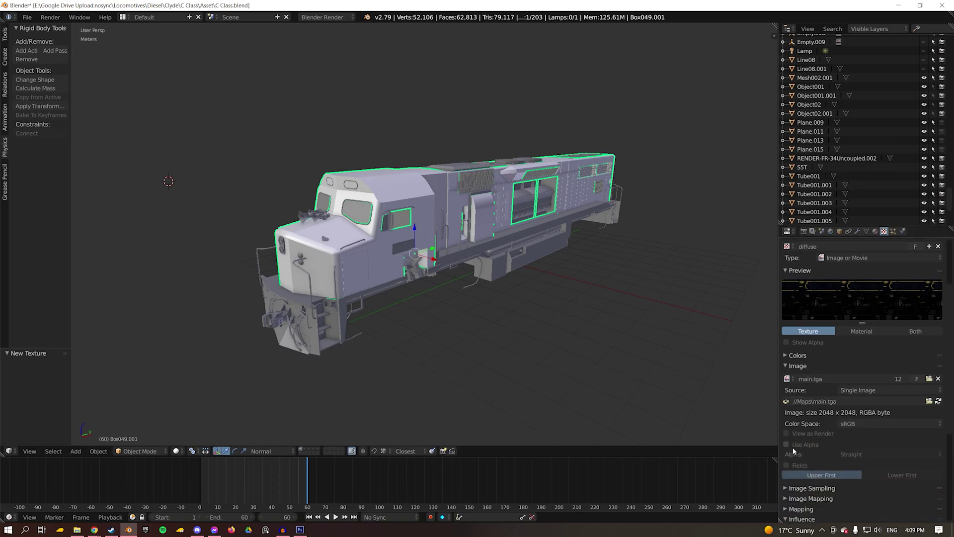
scroll(841, 433, down, 8)
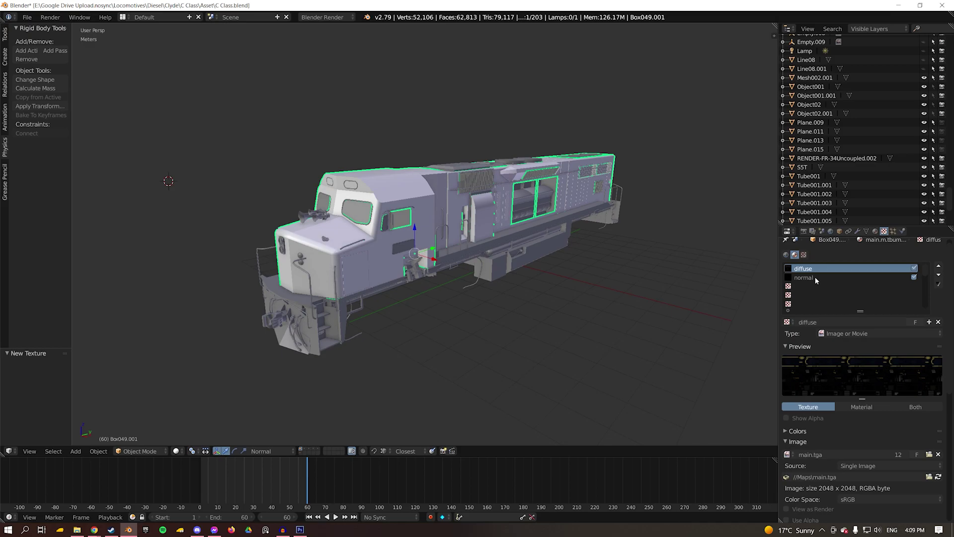
- Load main_normal.tga from the Maps folder into the normal texture slot
click(812, 276)
scroll(875, 348, down, 3)
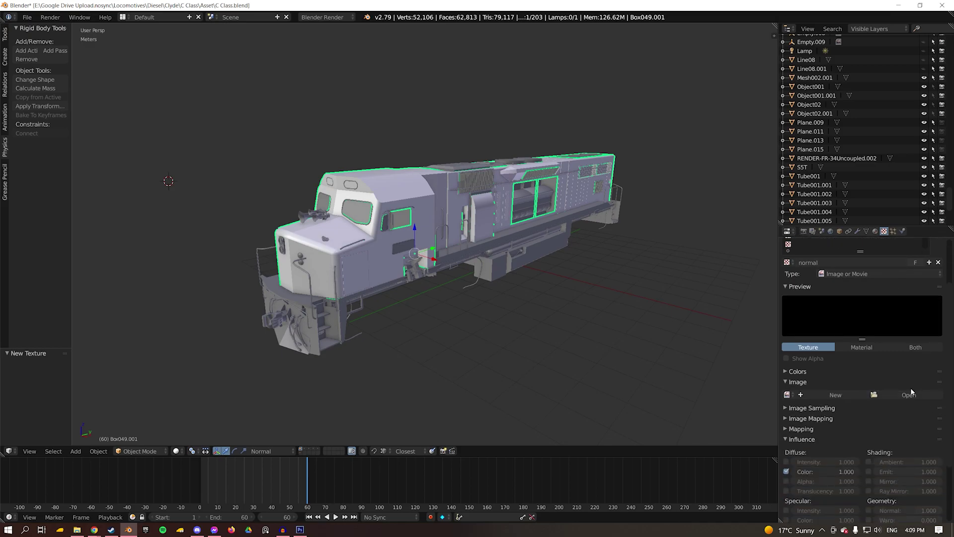
click(910, 394)
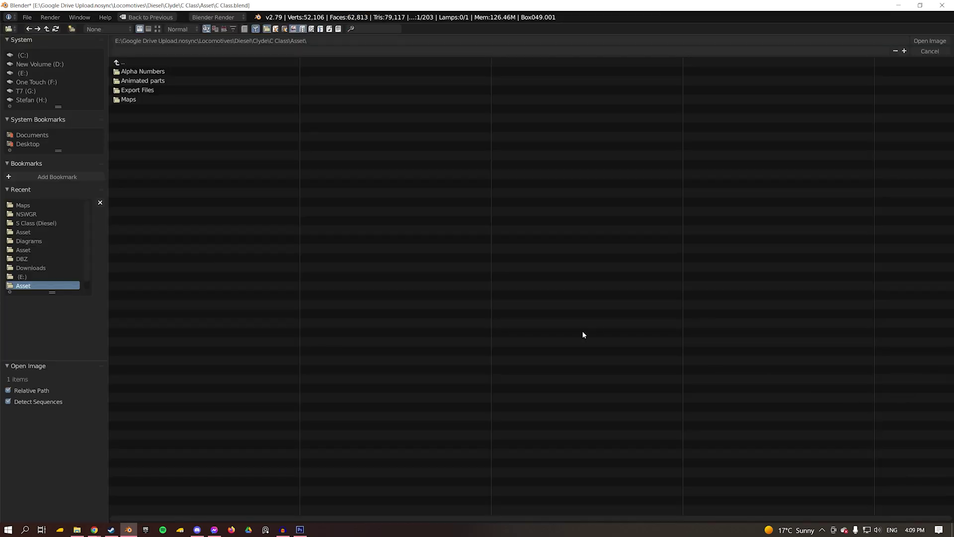
click(130, 100)
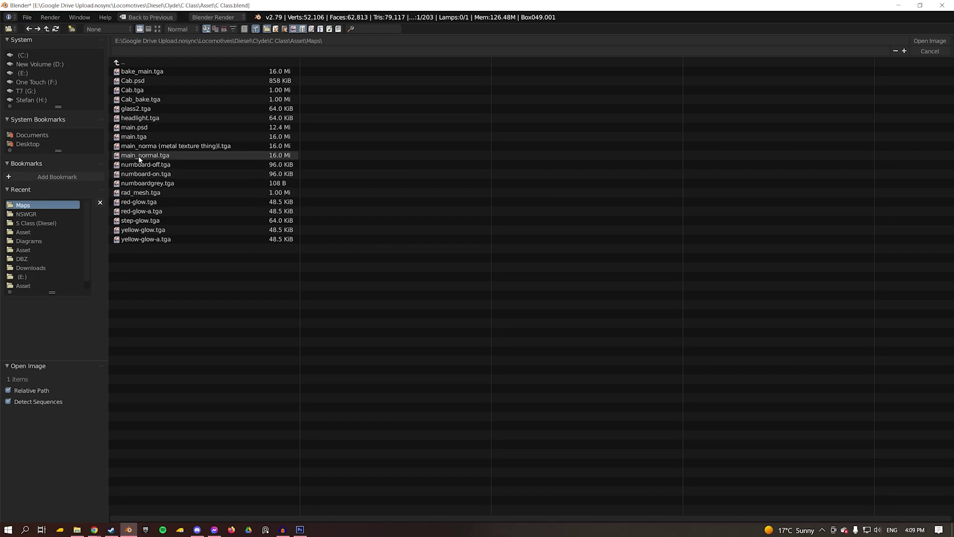
double_click(138, 156)
- Turn off the normal texture's Diffuse Color influence and enable Alpha and Geometry Normal instead
scroll(885, 390, down, 10)
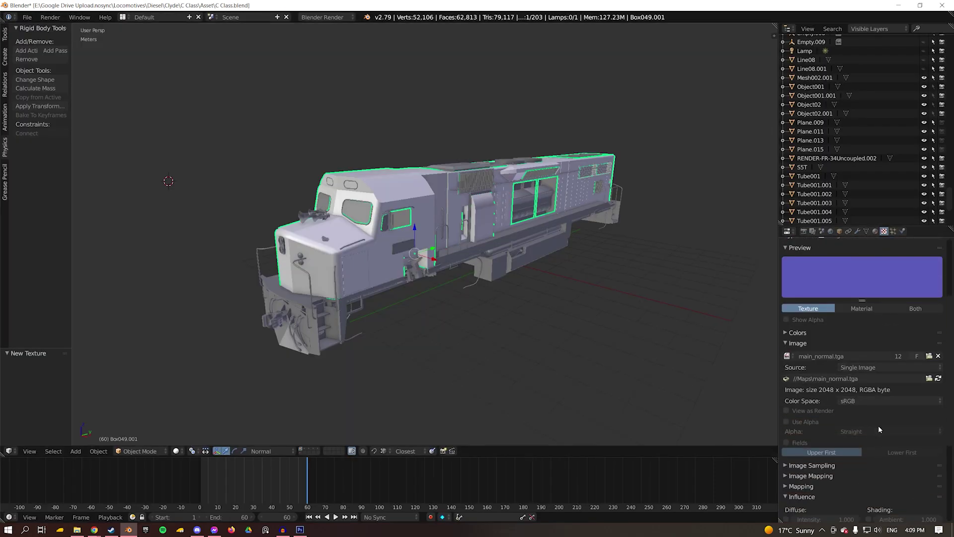
click(786, 389)
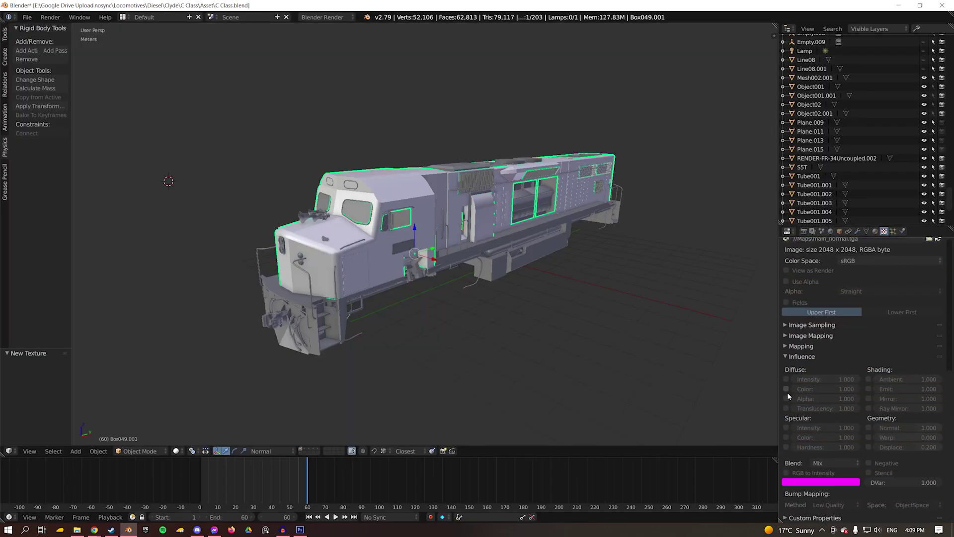
click(785, 399)
click(868, 427)
scroll(880, 366, up, 8)
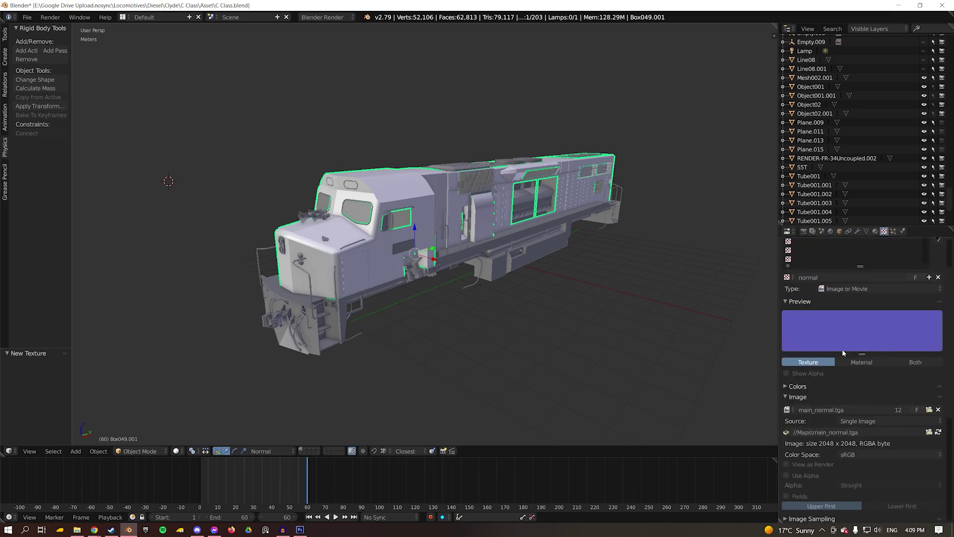
scroll(815, 418, up, 3)
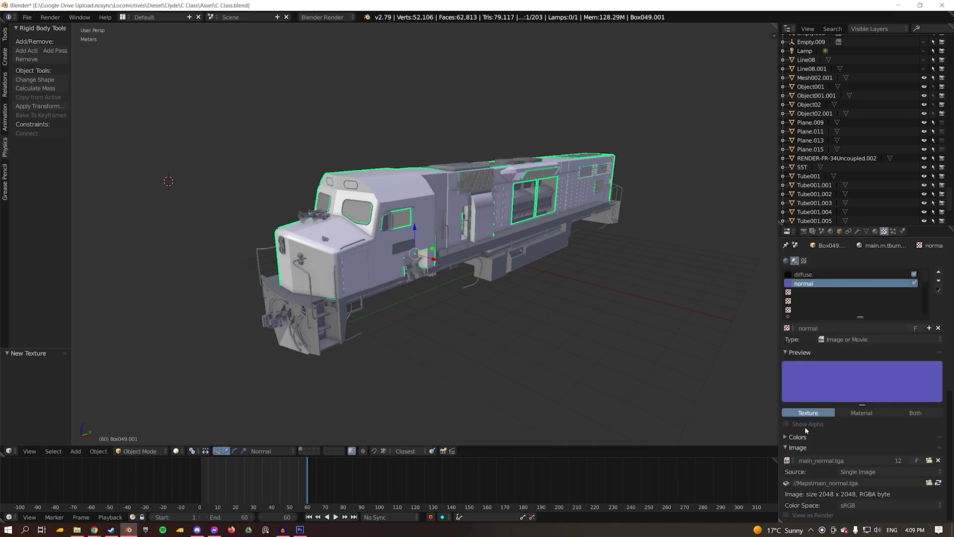
- Reselect the diffuse texture slot and set the pivot point to Individual Origins
click(803, 274)
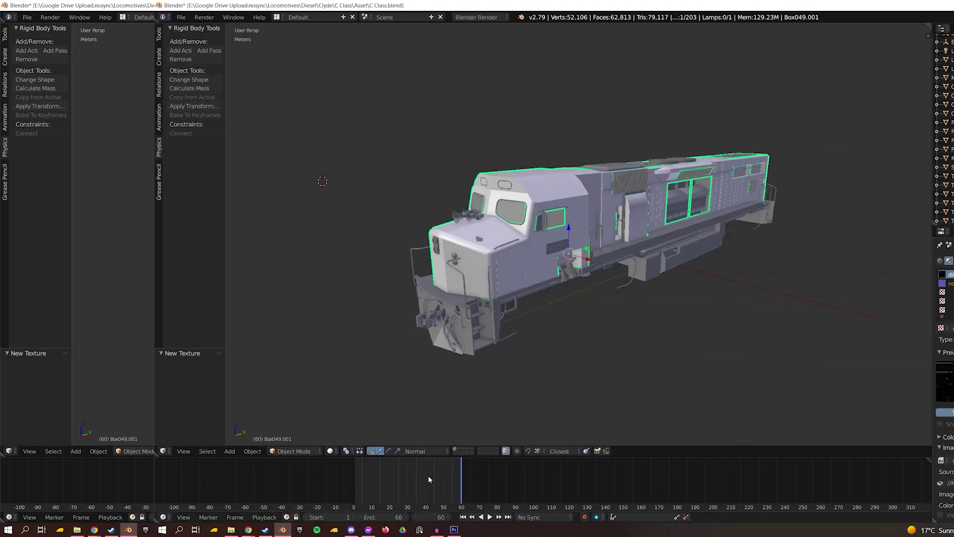
click(192, 451)
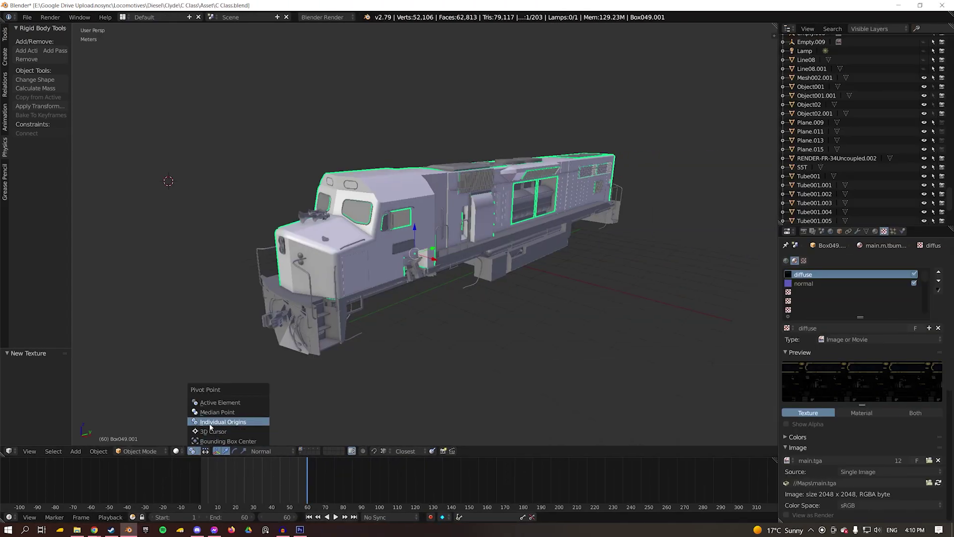
click(211, 422)
click(192, 452)
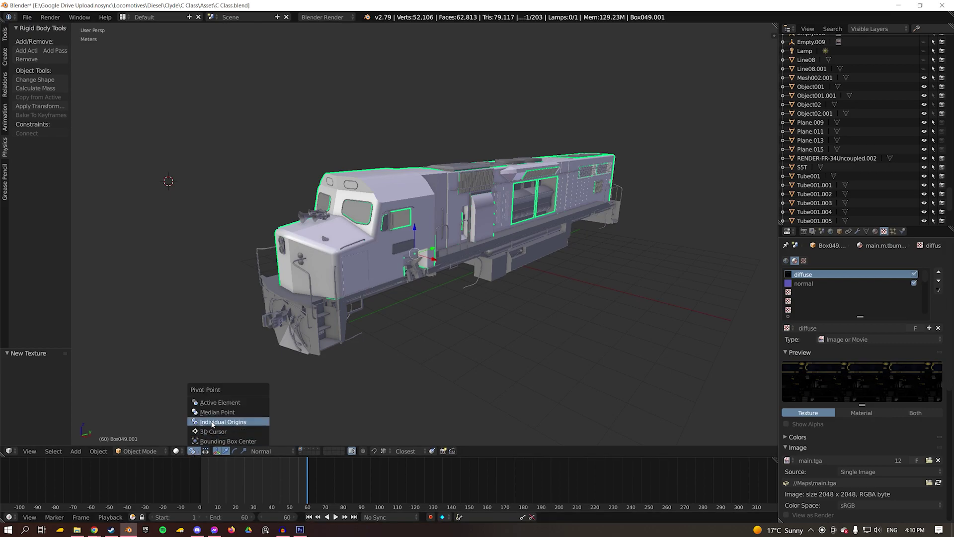
- Switch viewport shading to Material and deselect everything
click(177, 451)
click(194, 403)
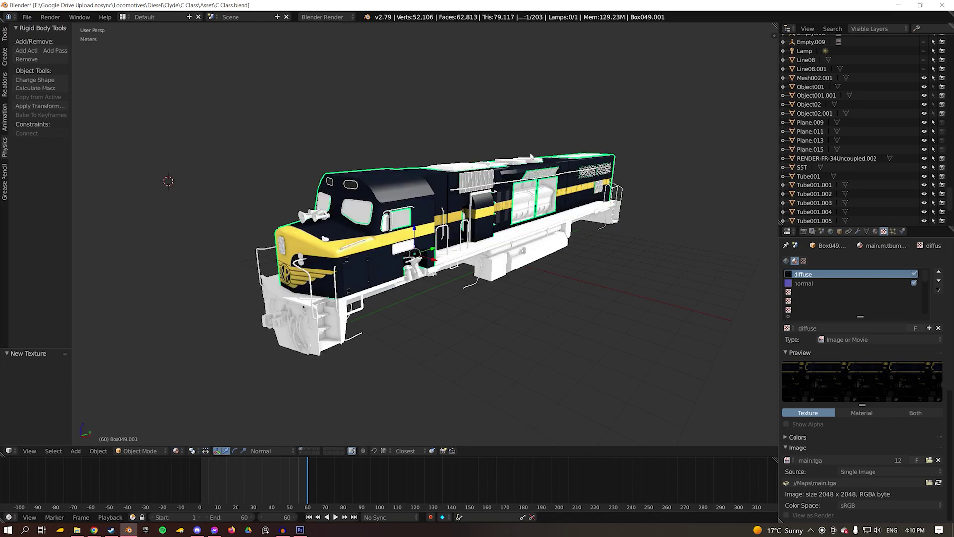
key(a)
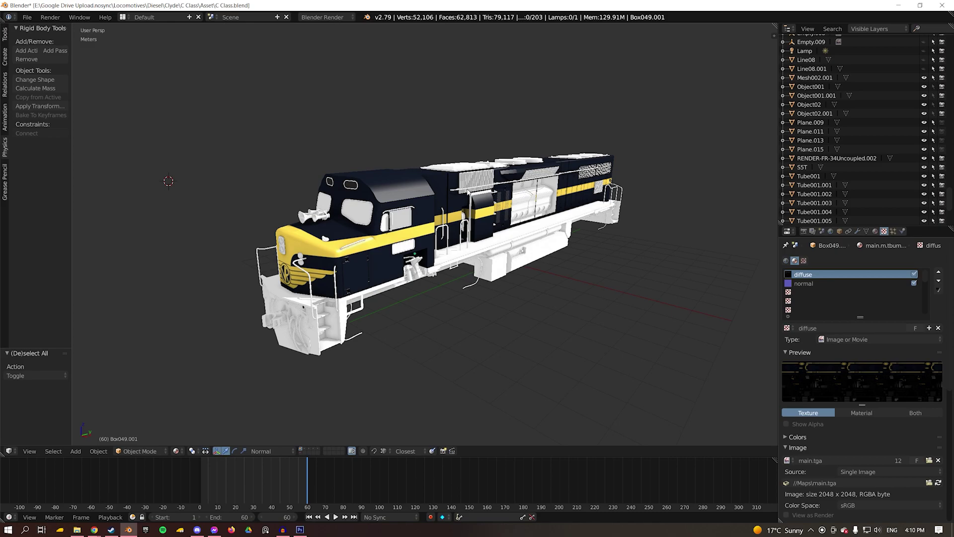
- Add the frame, tank and front pilot pieces to the selection, then the body Box049.001 as active
right_click(536, 255)
shift+right_click(536, 254)
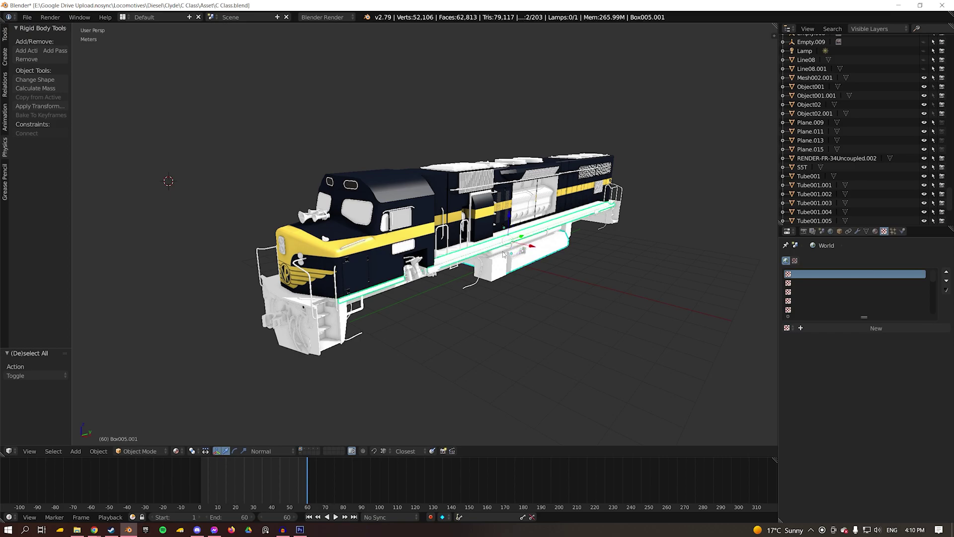
shift+right_click(537, 253)
shift+right_click(537, 251)
shift+right_click(343, 323)
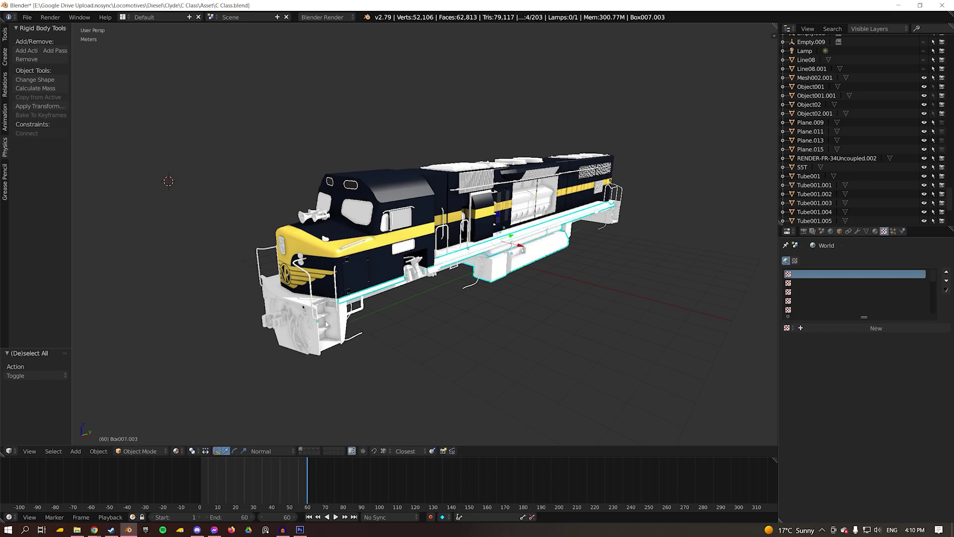
shift+right_click(339, 327)
shift+right_click(305, 338)
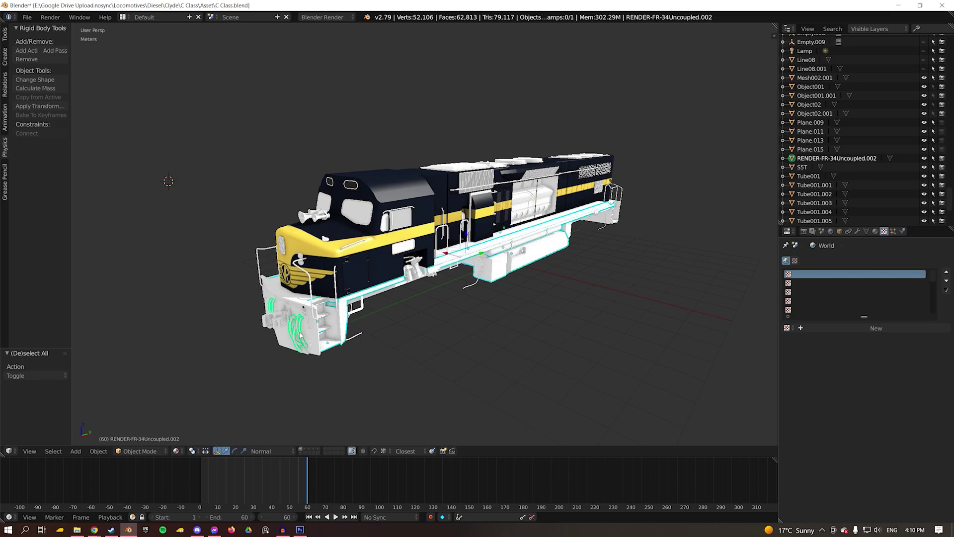
shift+right_click(302, 336)
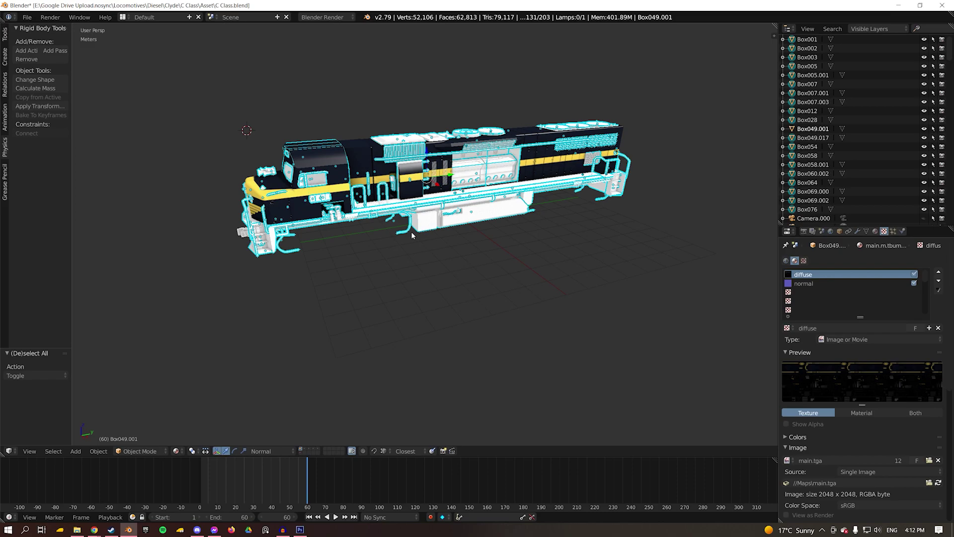
shift+right_click(360, 153)
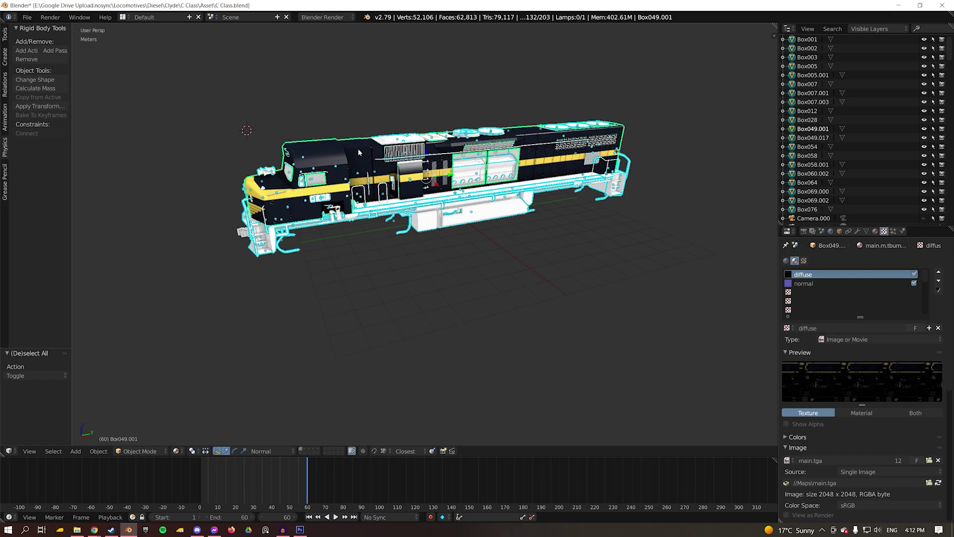
- Copy the body's main.m.tbumpenv material to all 132 selected parts with Copy Material to Others
click(876, 232)
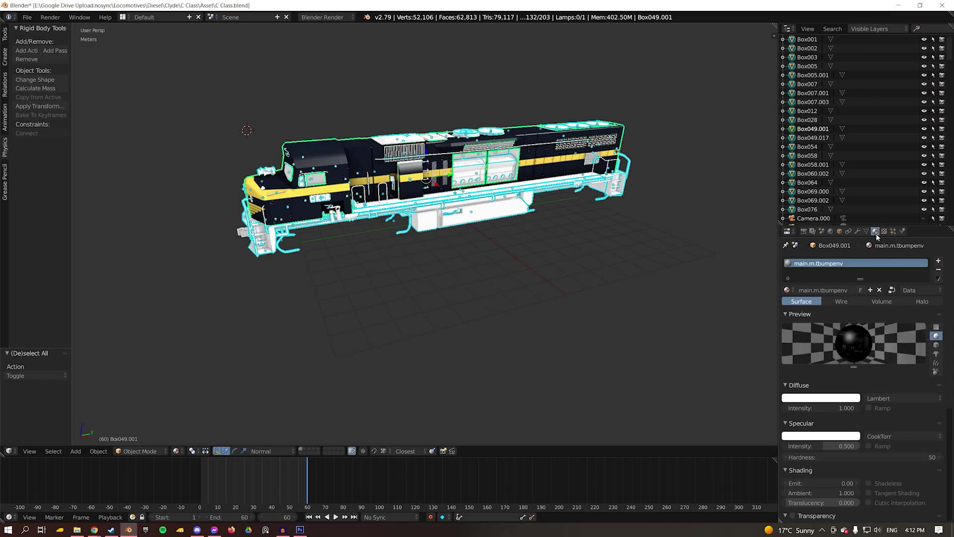
click(937, 279)
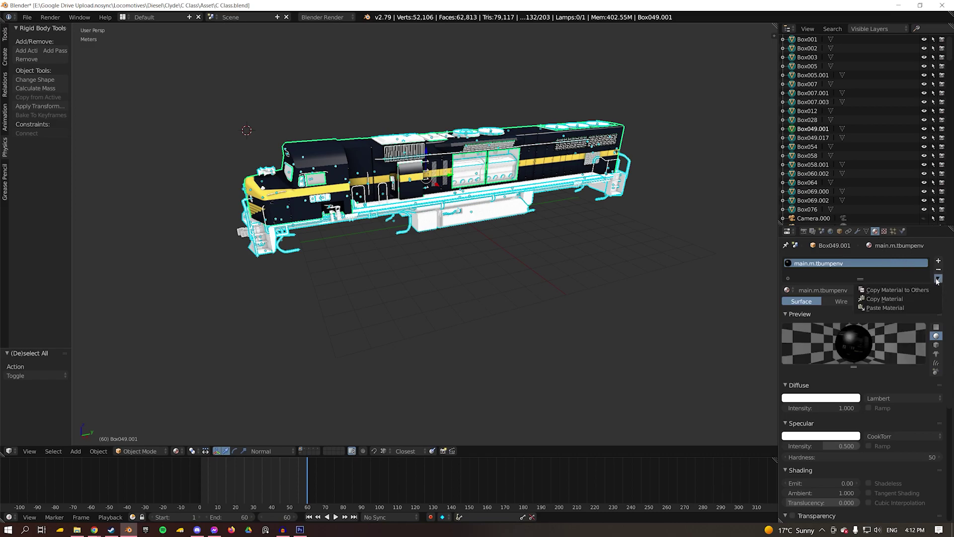
click(892, 290)
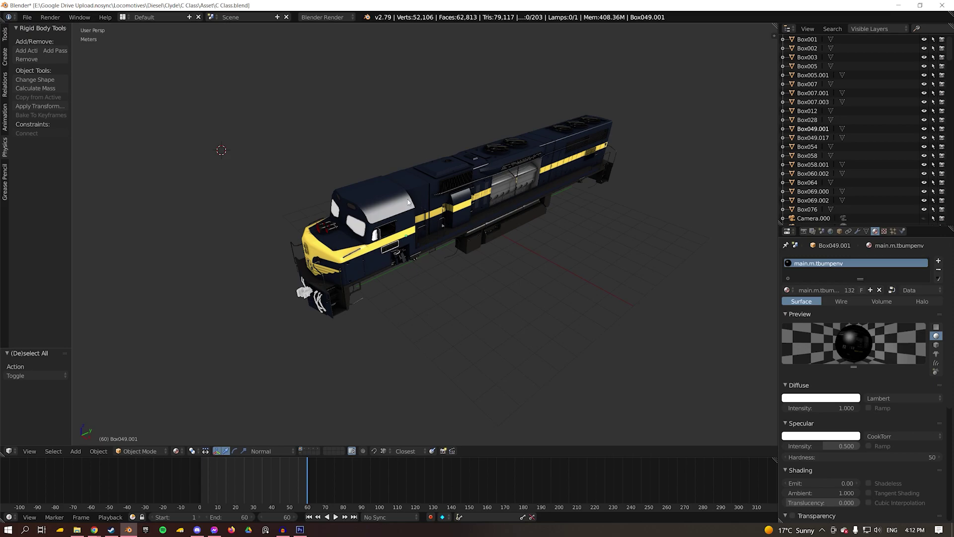
- Select the locomotive's glass object
right_click(409, 201)
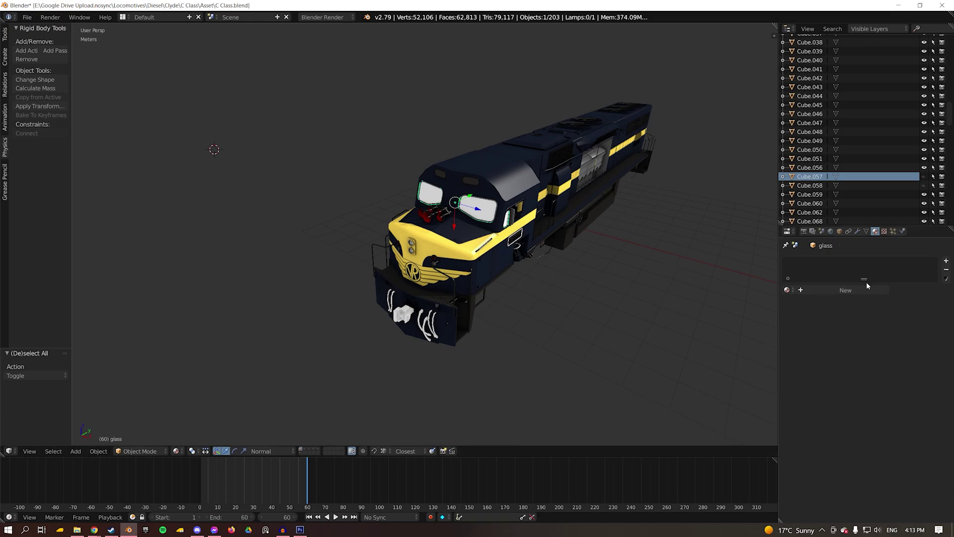
- Create a new material for the glass and name it glass.m.onetex
click(854, 290)
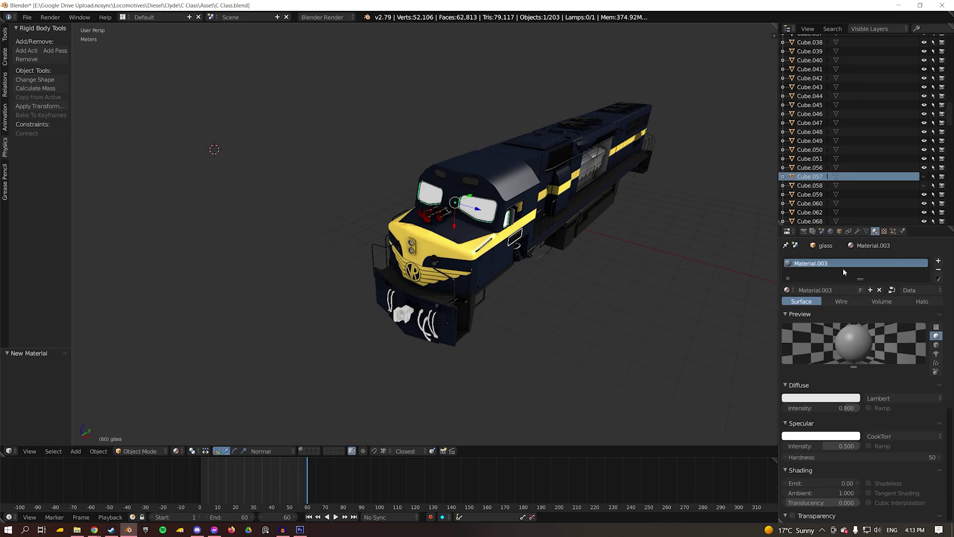
double_click(818, 264)
text(m.monetex)
key(Return)
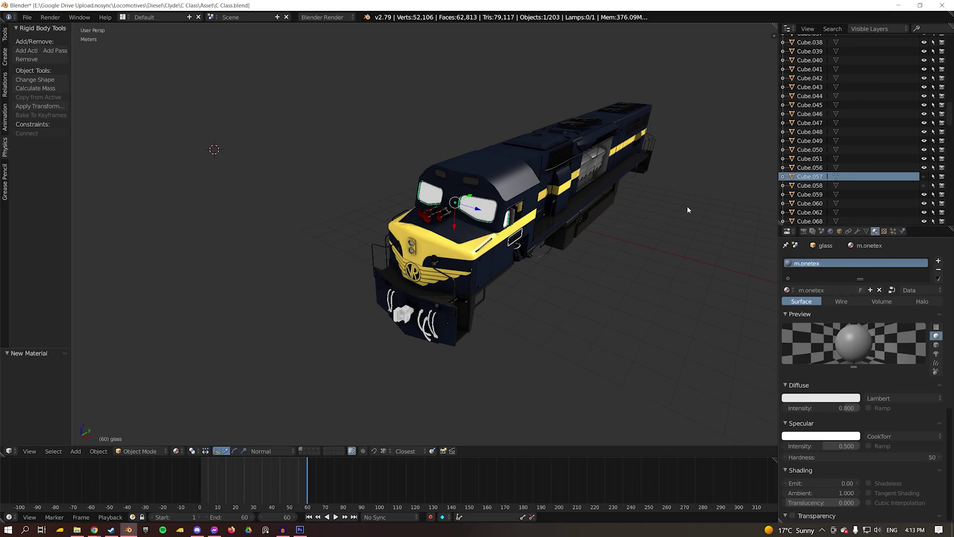
double_click(809, 262)
key(Home)
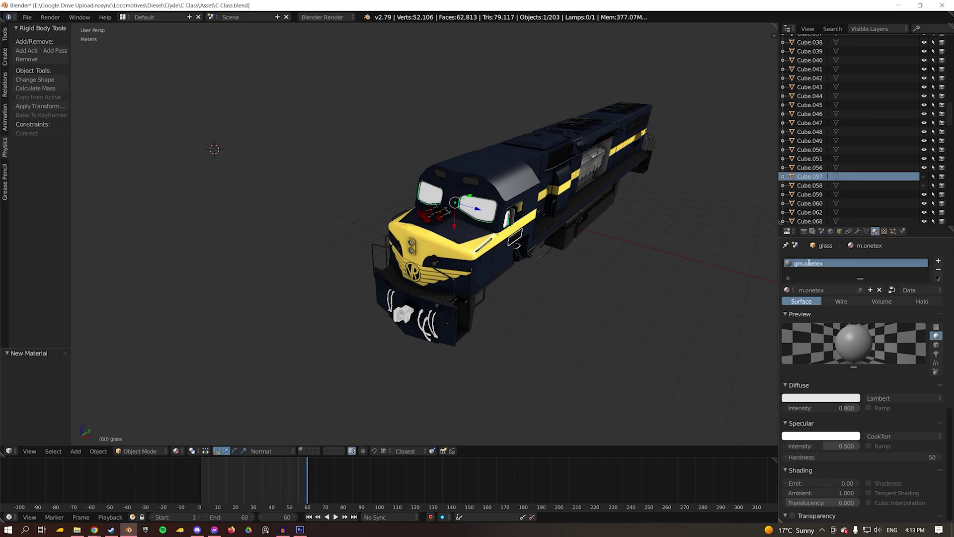
text(glass.)
key(Return)
- Set the glass material's diffuse colour to pure white at intensity 1.000
click(844, 397)
drag(857, 315, 858, 280)
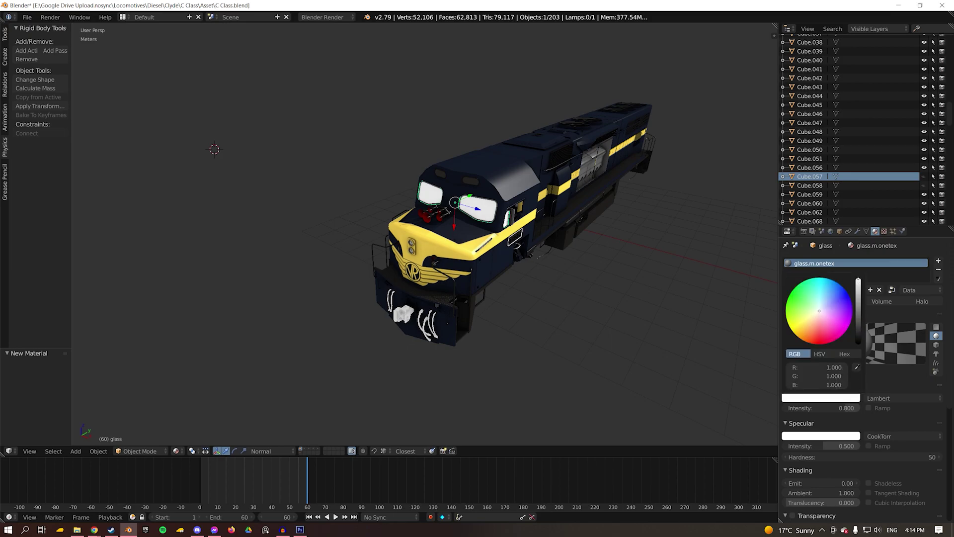
drag(833, 406, 860, 406)
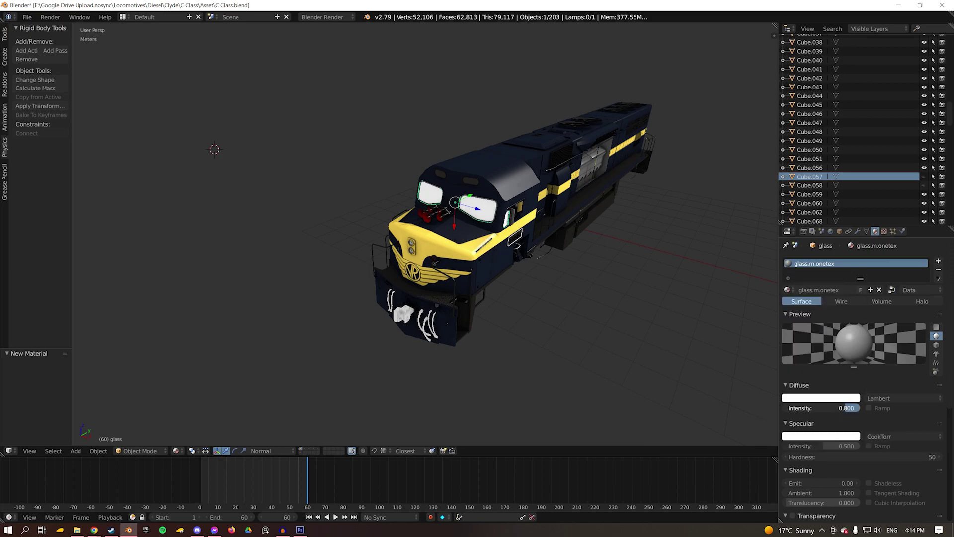
- Add a new image texture to the glass material and browse for its file
click(884, 232)
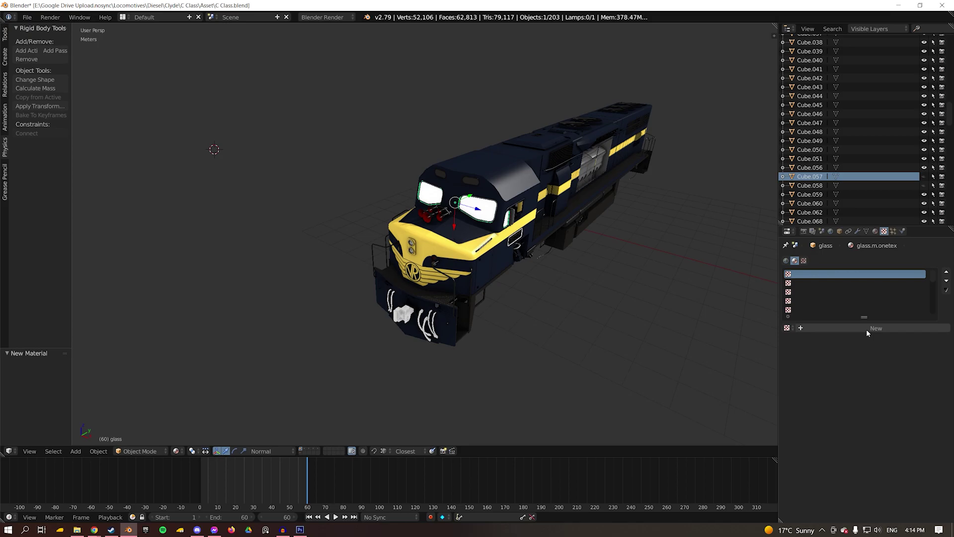
click(865, 329)
click(903, 458)
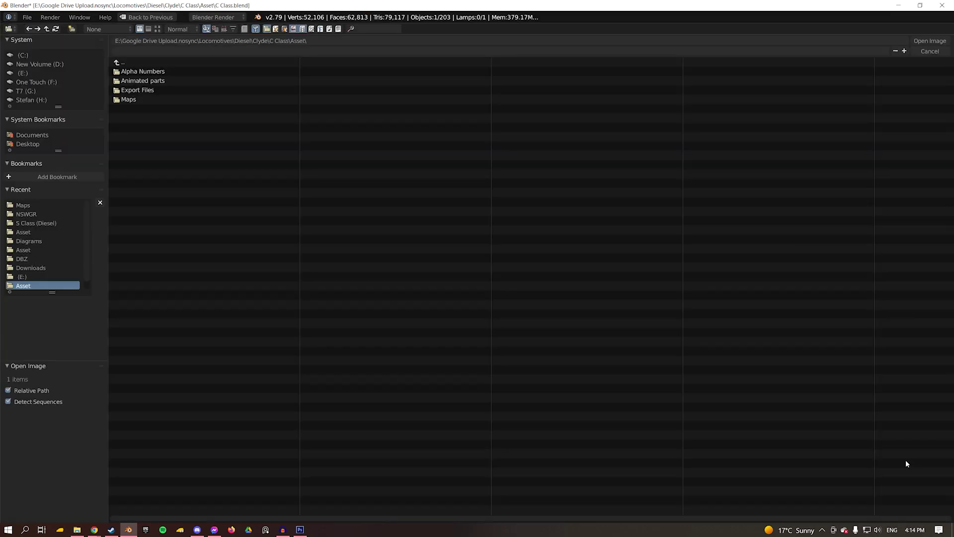
key(alt+Tab)
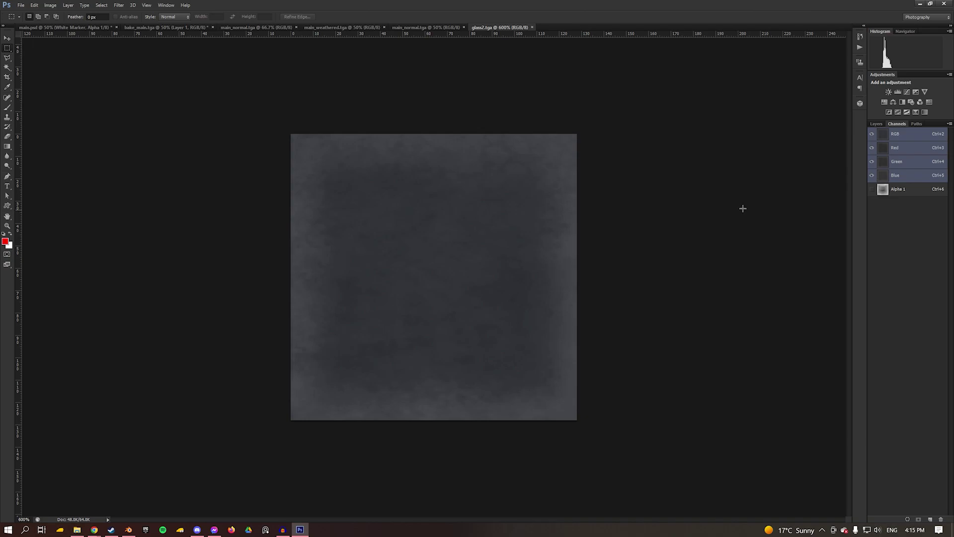
- In Photoshop, view glass2.tga's Alpha 1 channel alone, then return to Blender
click(900, 189)
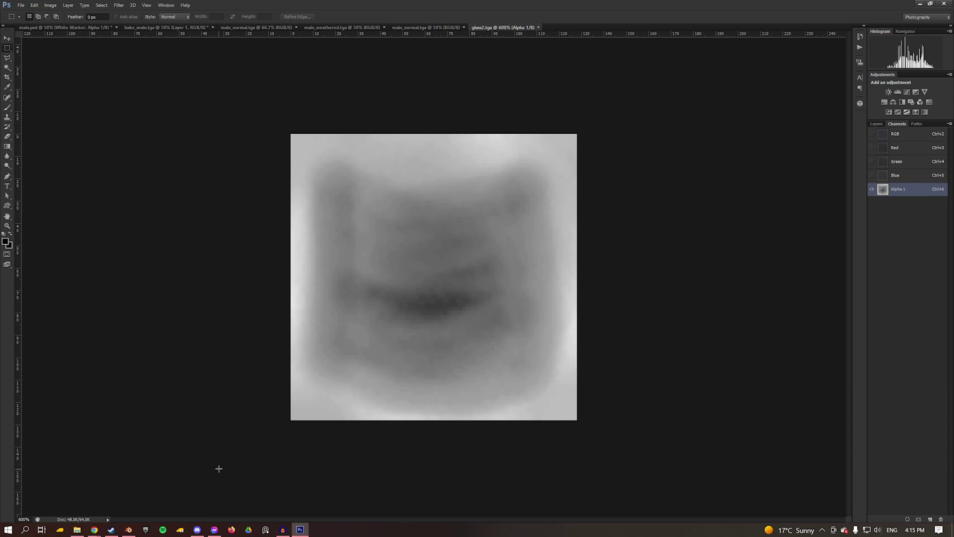
click(128, 531)
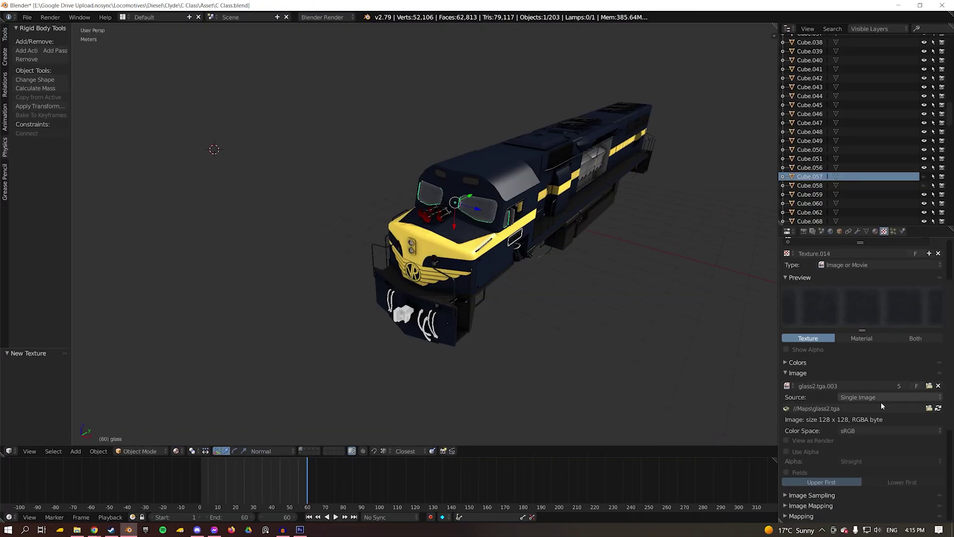
- Set the glass2.tga texture to influence the glass material's diffuse Color and Alpha, each at 1.000
scroll(886, 398, up, 3)
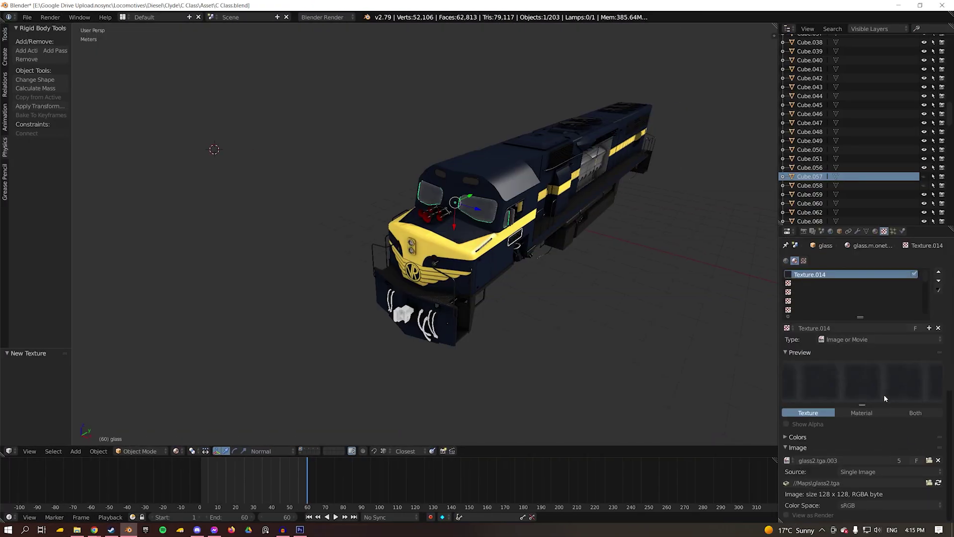
click(875, 231)
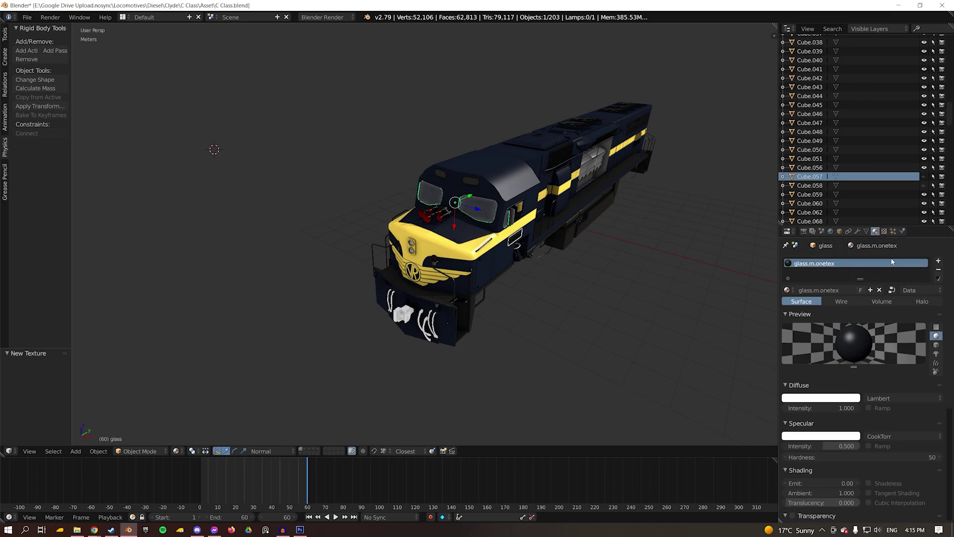
scroll(923, 298, down, 1)
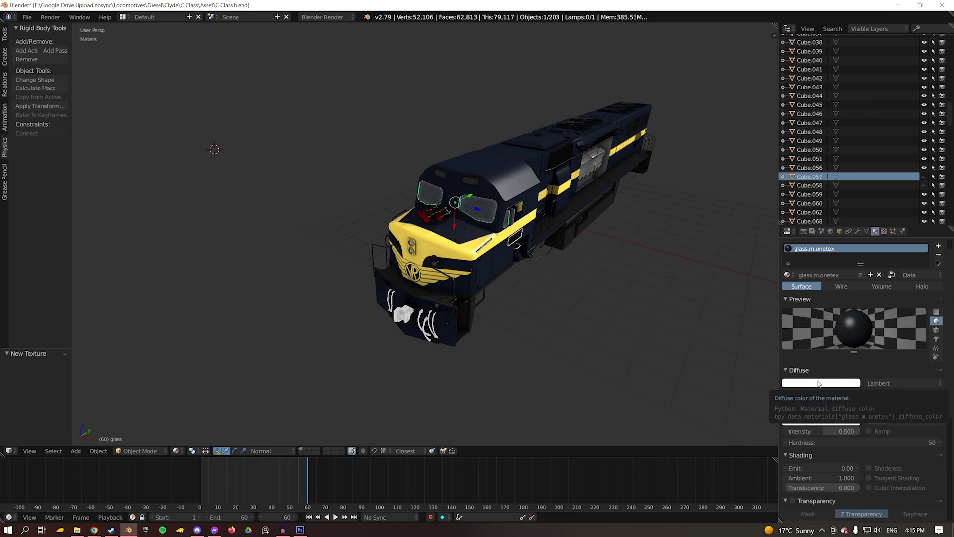
click(884, 231)
scroll(873, 396, down, 8)
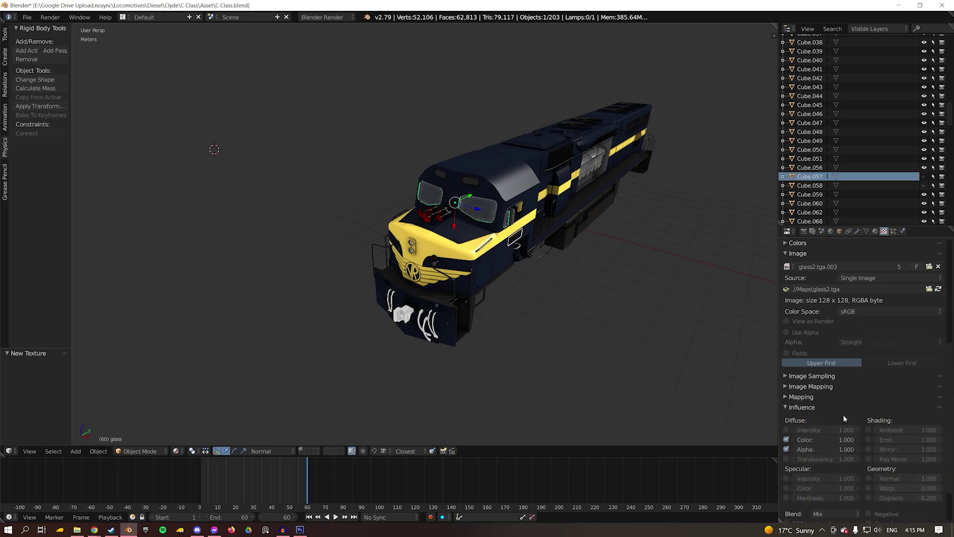
click(786, 389)
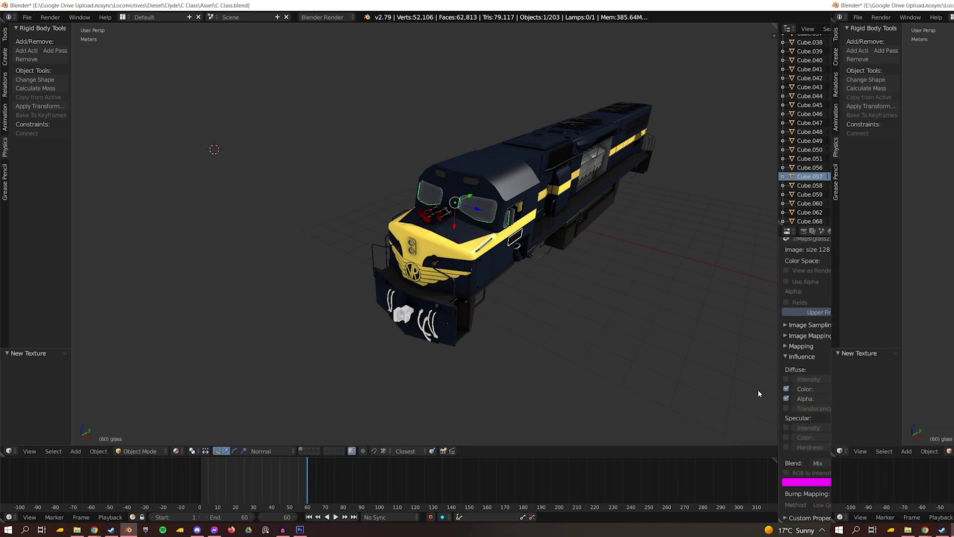
- Select the locomotive body and inspect the influence settings of its main_normal.tga normal texture
click(537, 191)
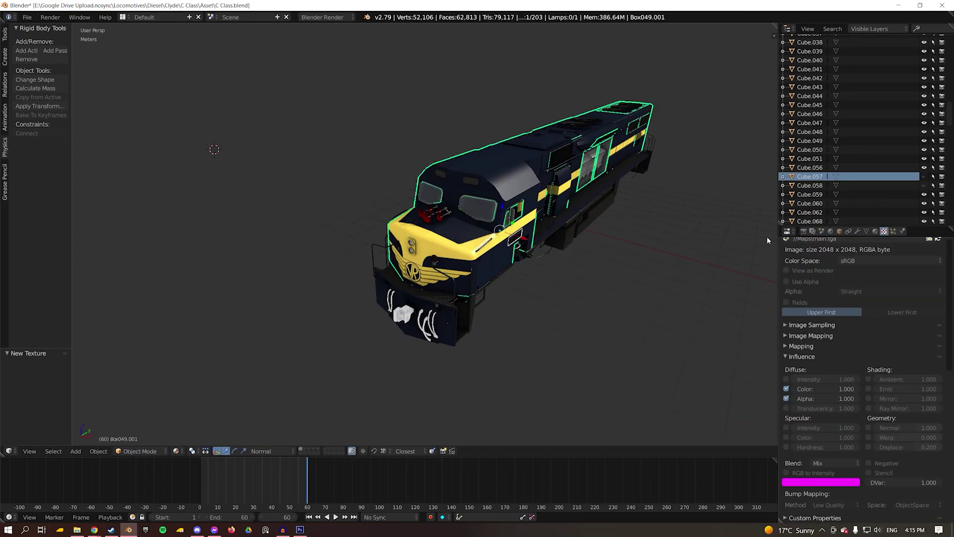
click(875, 231)
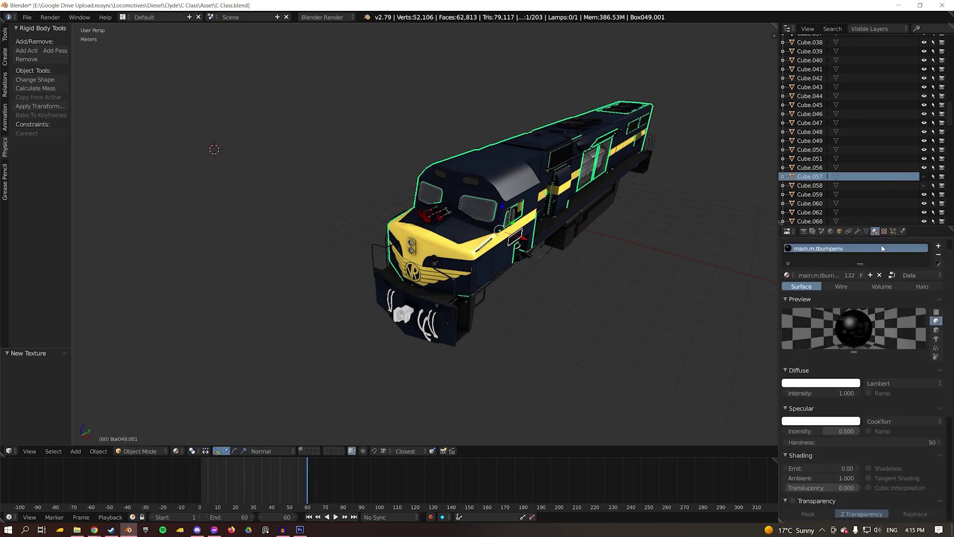
click(885, 231)
scroll(866, 314, up, 10)
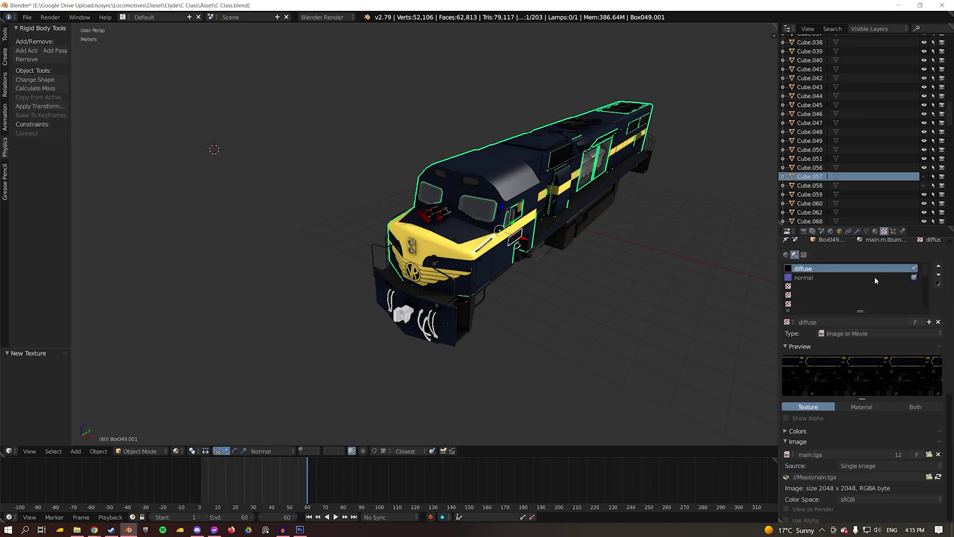
scroll(822, 355, down, 10)
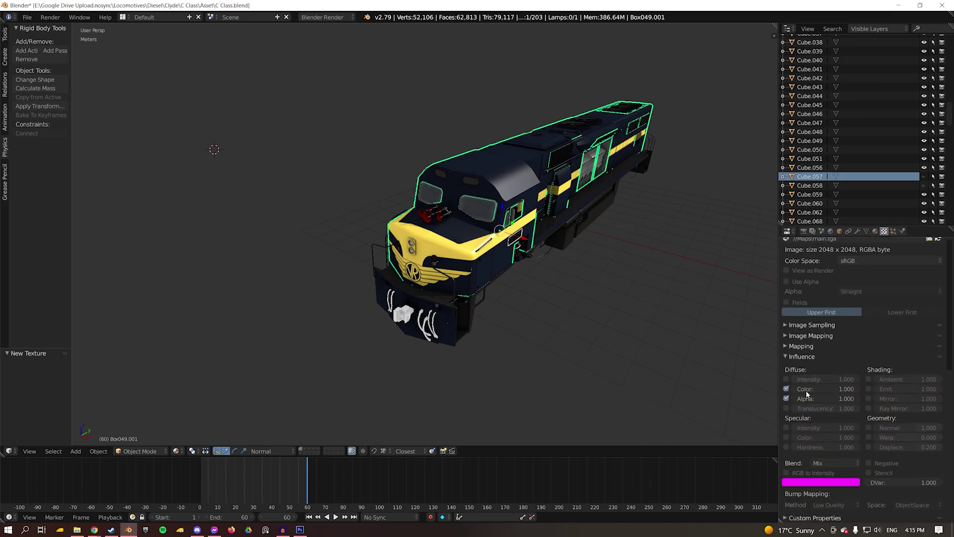
scroll(845, 318, up, 10)
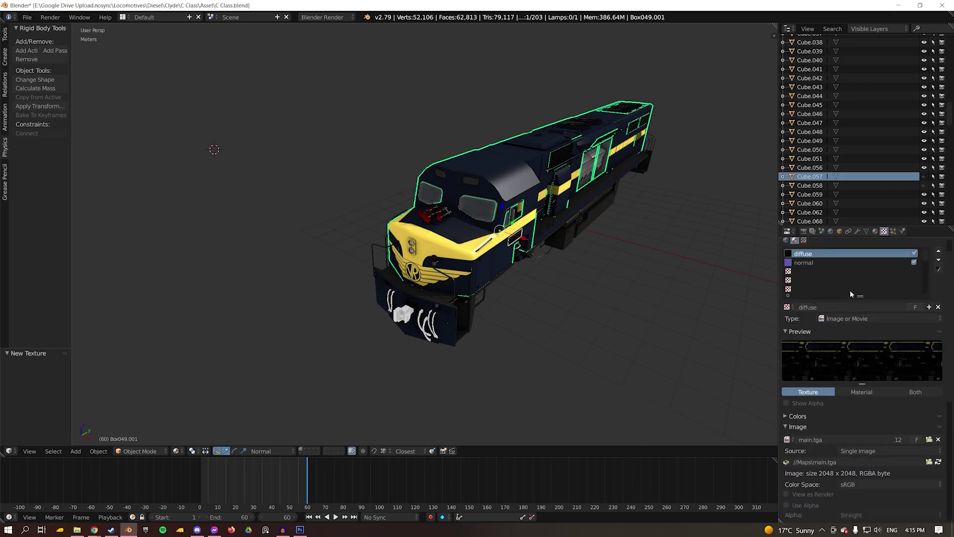
click(830, 277)
scroll(864, 333, down, 5)
scroll(812, 380, down, 5)
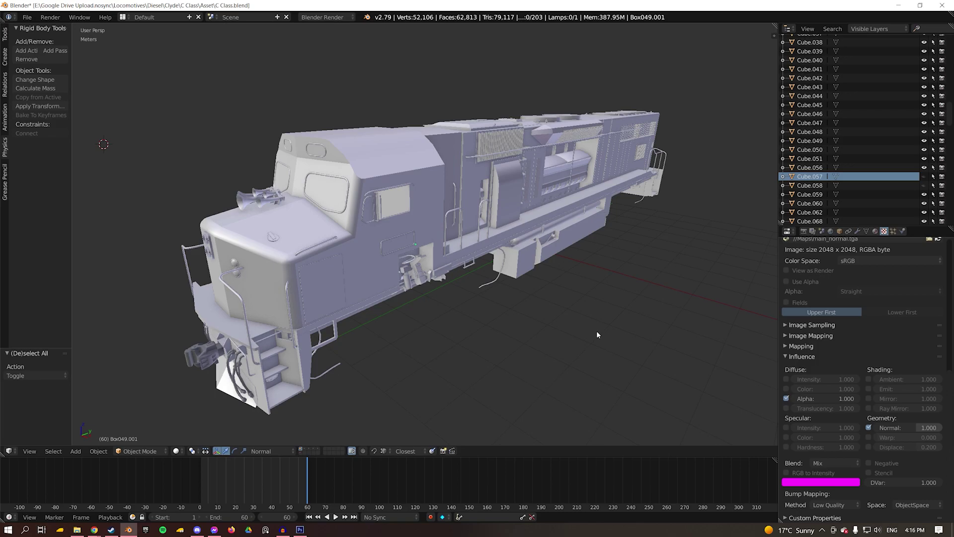
- Switch back to the body's main.m.tbumpenv material settings and check the material specials menu
click(875, 231)
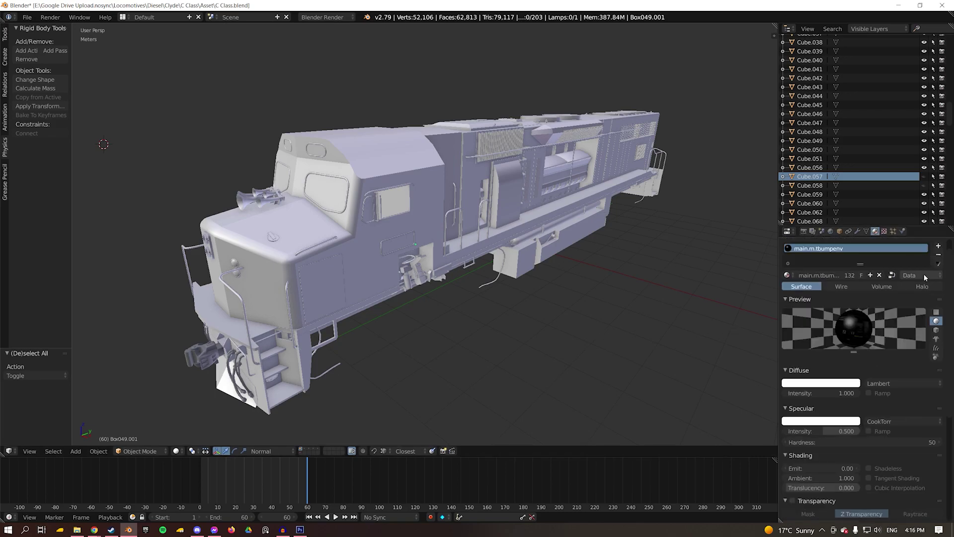
click(938, 263)
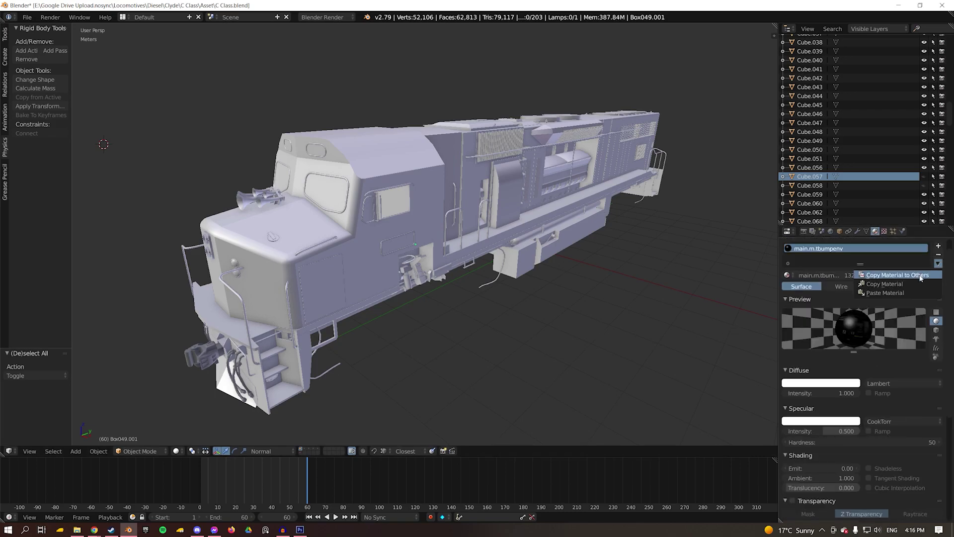